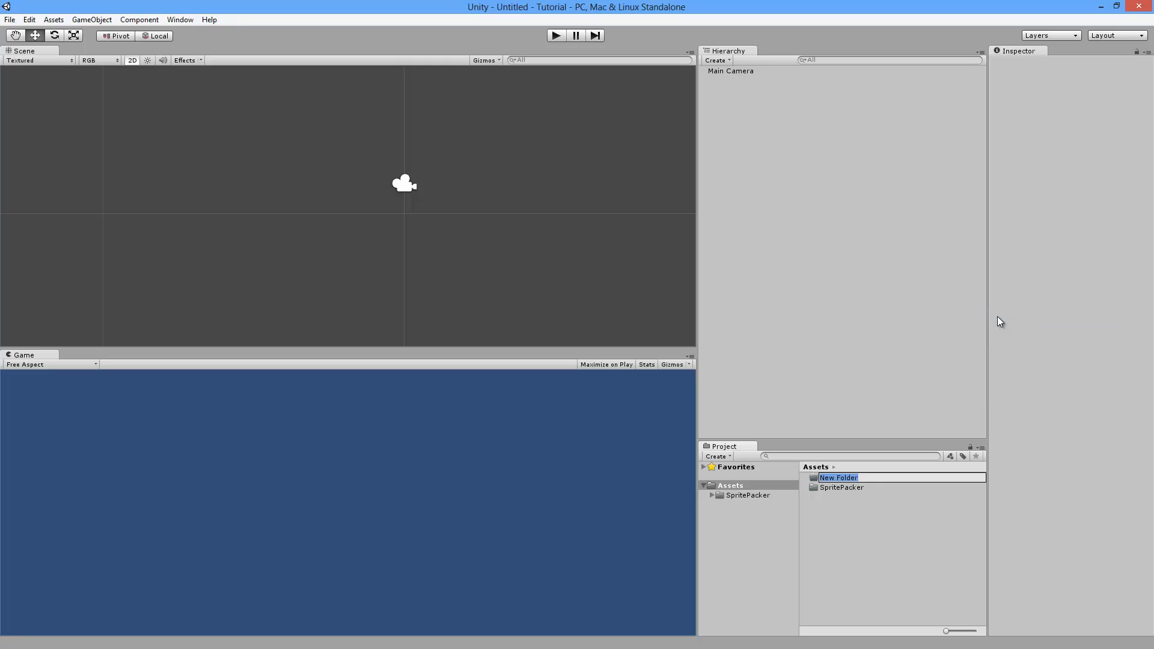
Step: Name the new folder 'My Game' and open it
type("My Game")
key("Return")
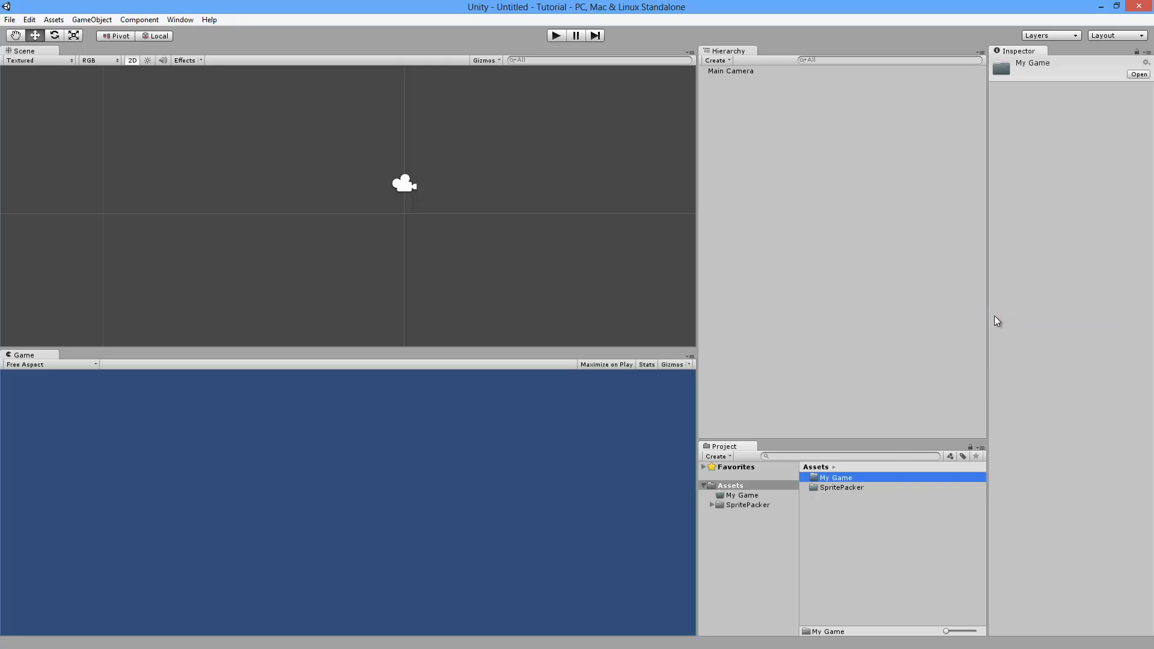
double_click(836, 477)
Step: Create a 'Textures' subfolder inside My Game
right_click(848, 501)
mouse_move(921, 317)
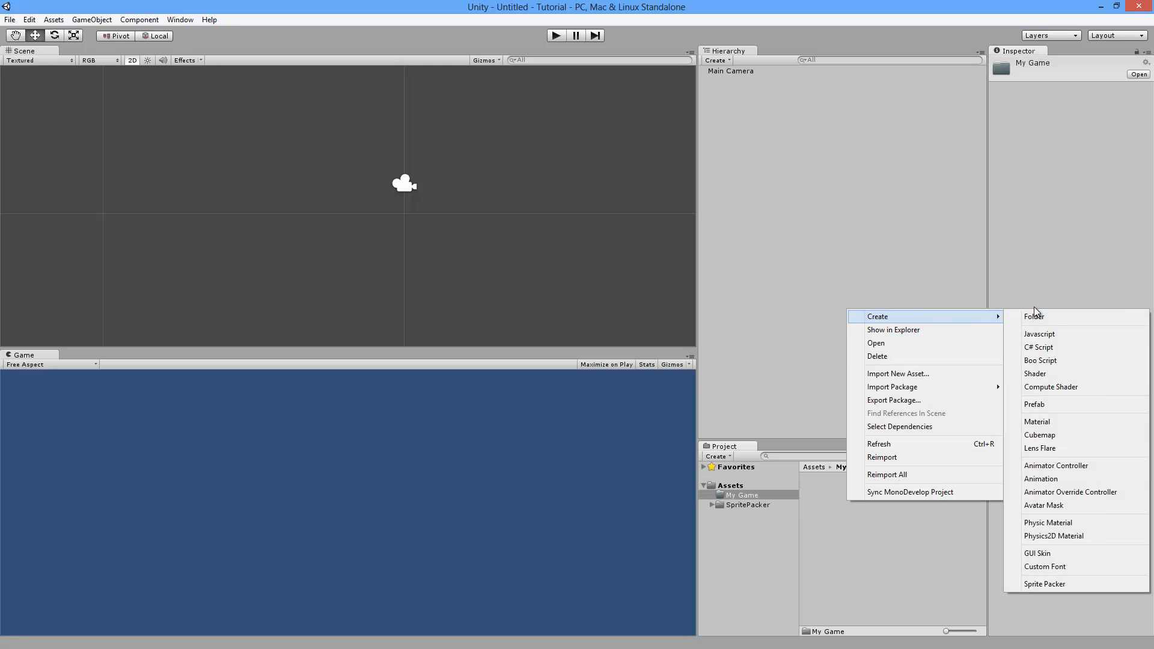
left_click(1034, 315)
type("Textures")
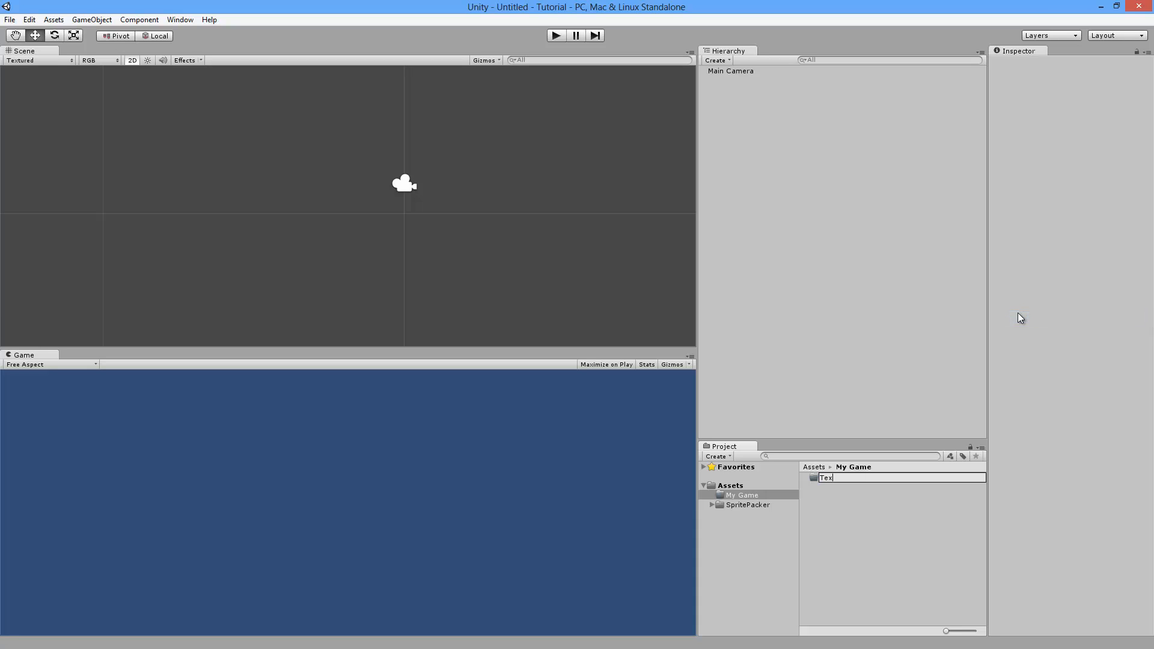
key("Return")
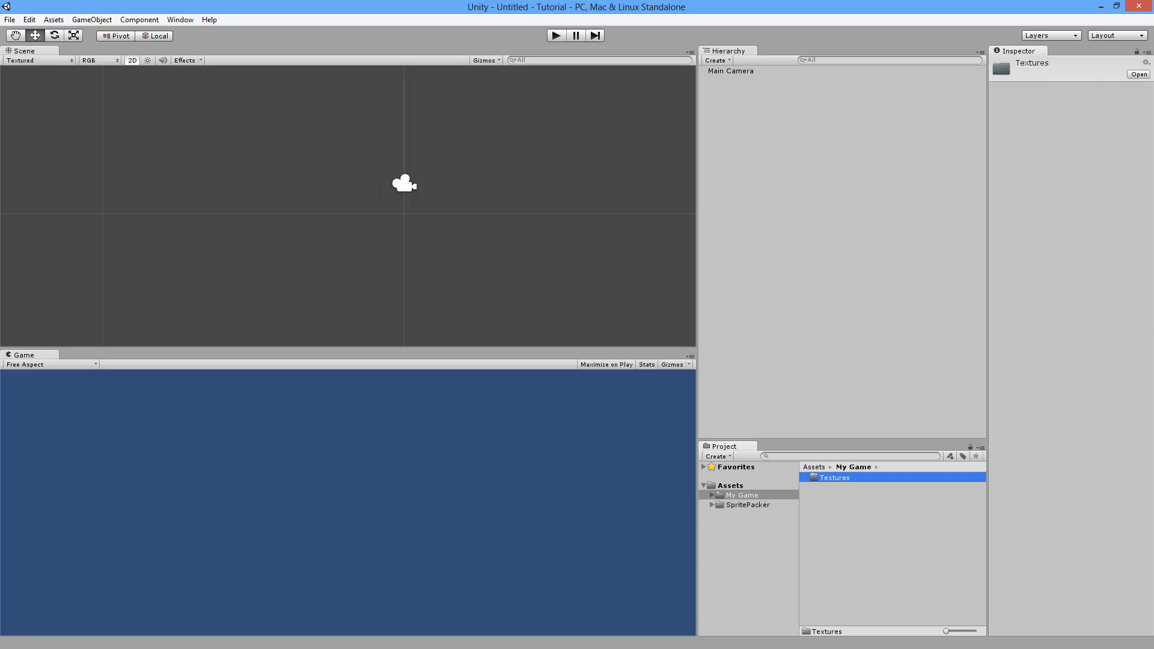
Step: Drag all 21 Tutorial PNG images from File Explorer onto Unity's Textures folder
left_click_drag(0, 86, 556, 89)
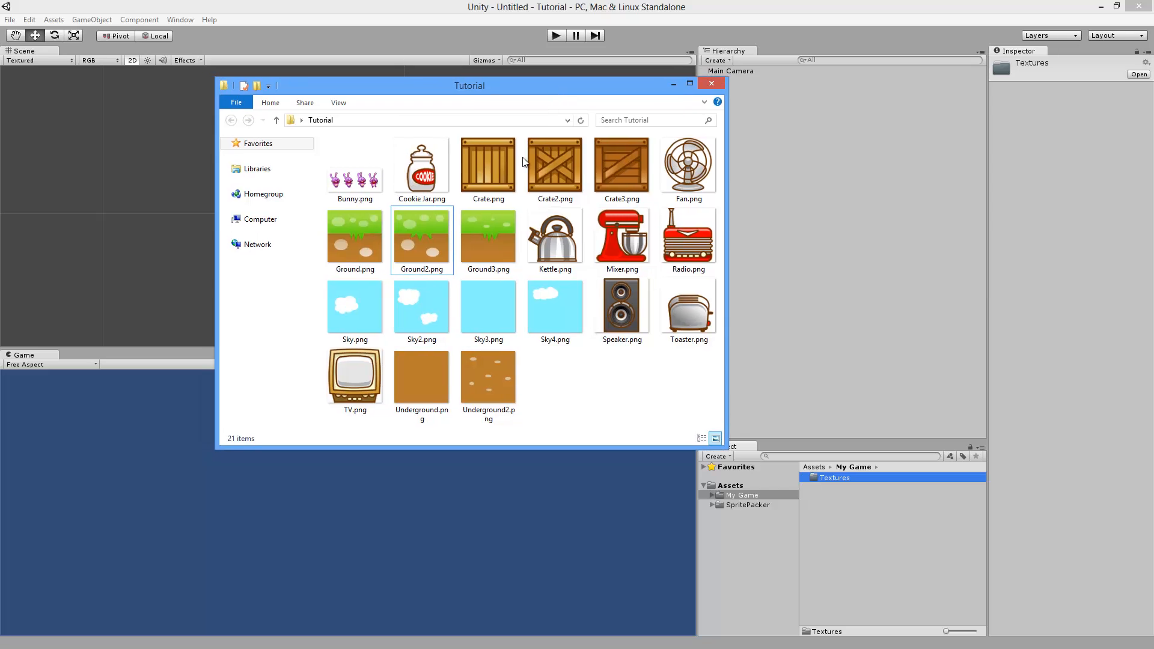
left_click(340, 188)
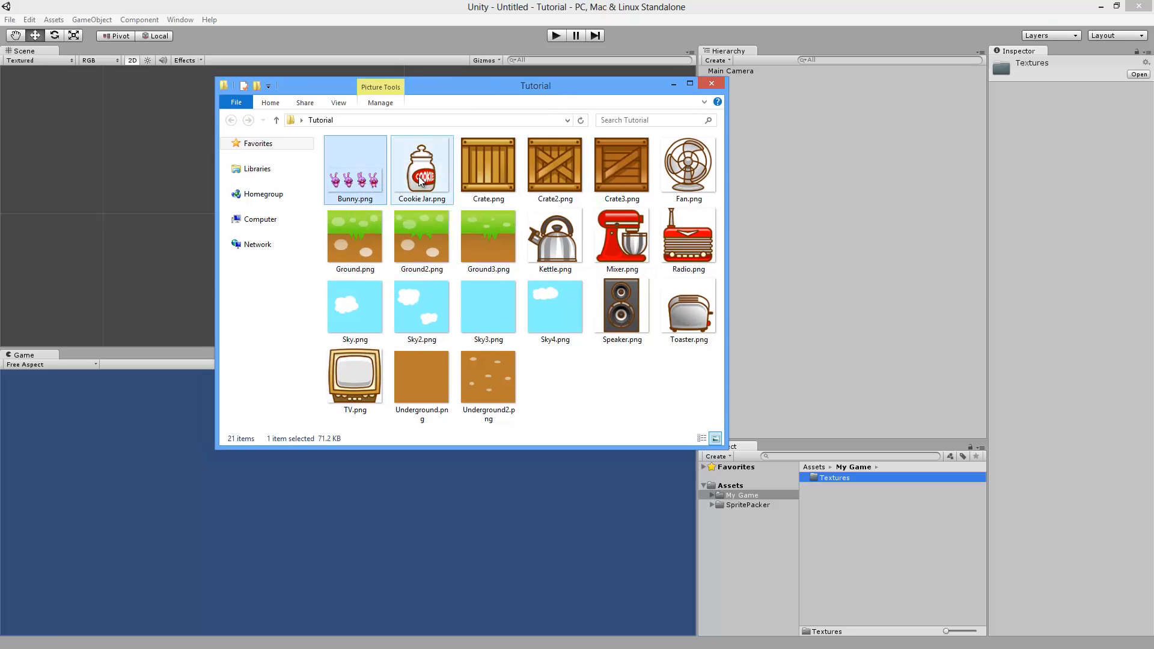
left_click(370, 246)
left_click(426, 244)
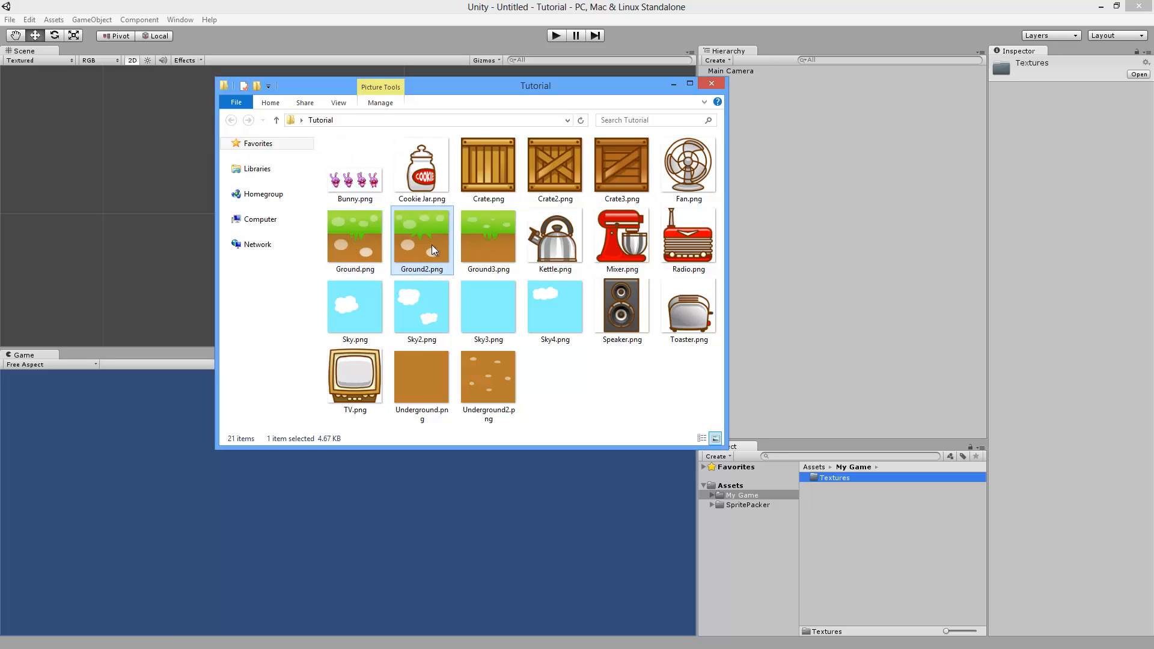
left_click_drag(680, 405, 337, 150)
left_click_drag(416, 178, 836, 477)
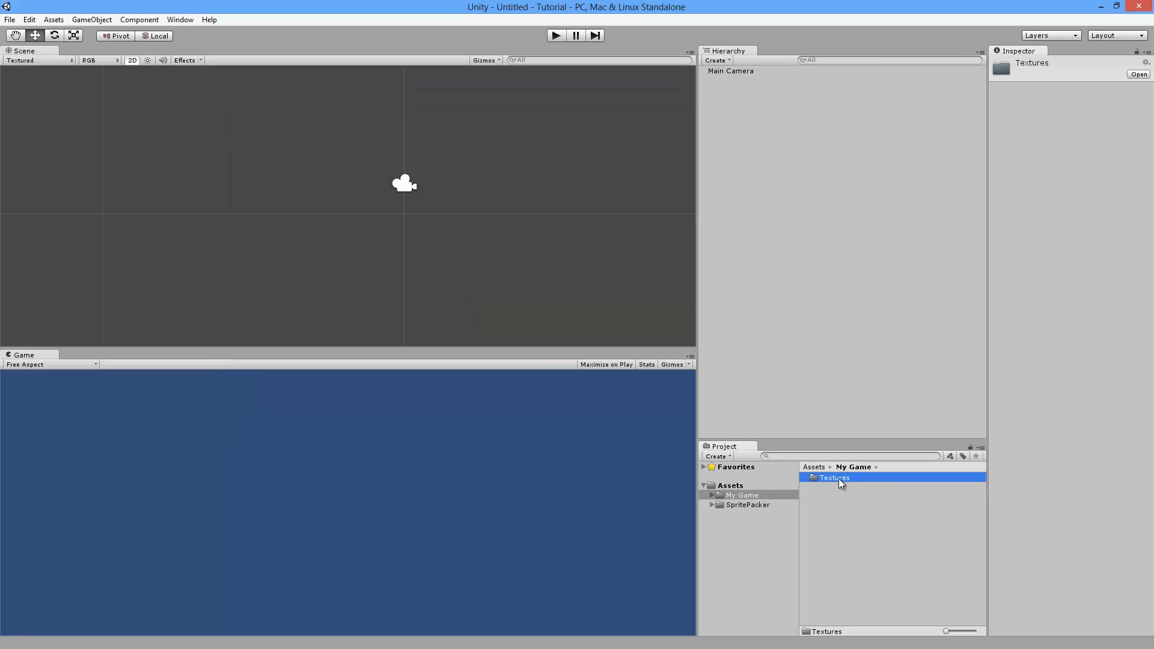
double_click(832, 477)
left_click(835, 496)
scroll(838, 529, "down", 3)
left_click(836, 544)
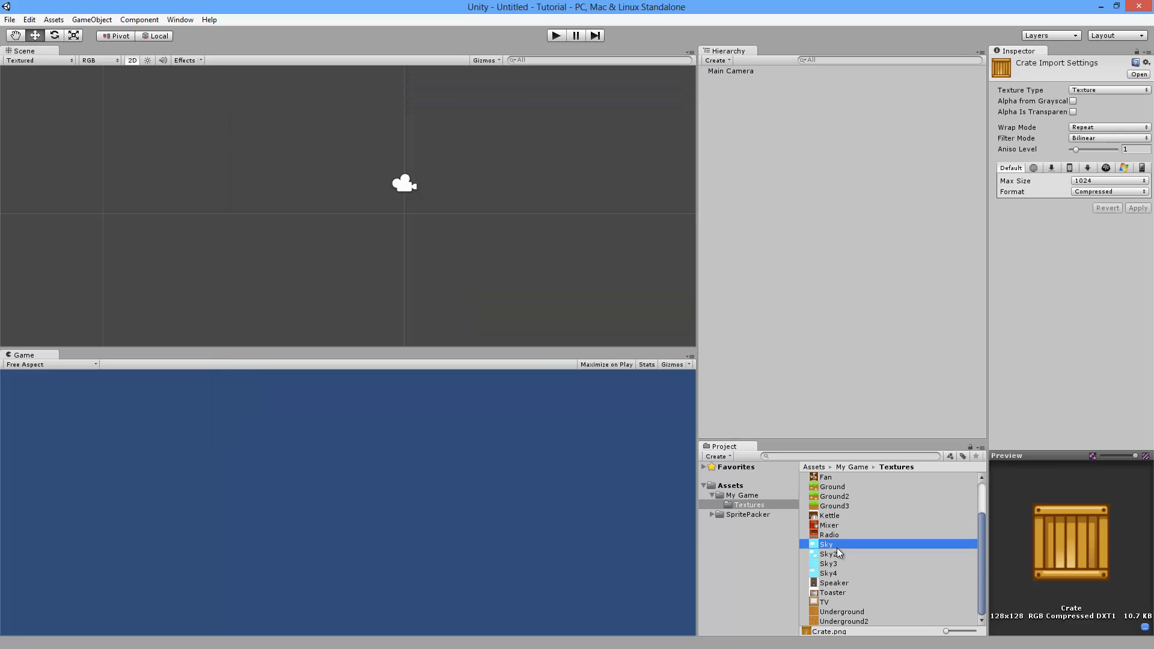
left_click(849, 592)
left_click(849, 545)
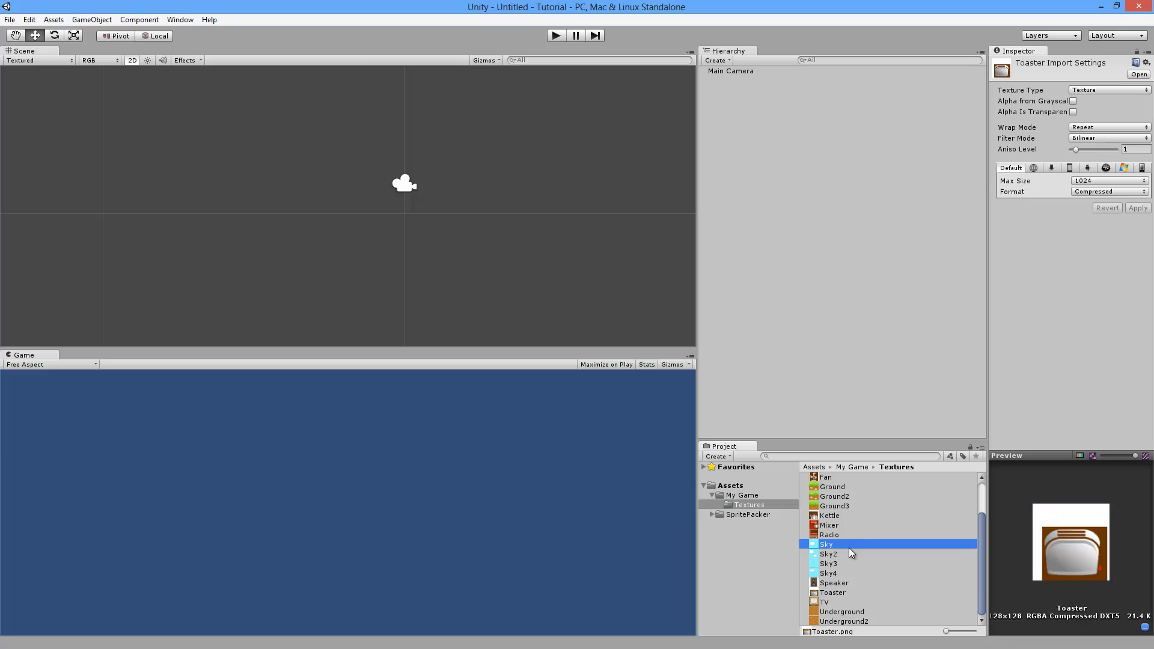
left_click(736, 496)
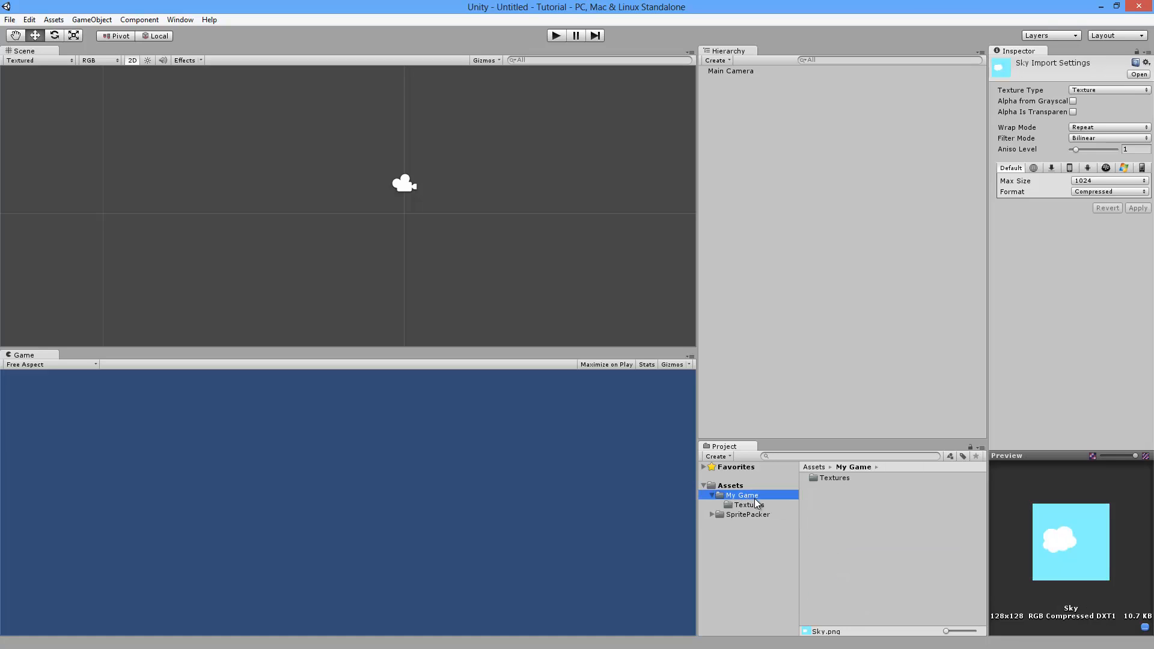
Step: Create a Sprite Packer prefab in the My Game folder, then go to Textures
right_click(828, 506)
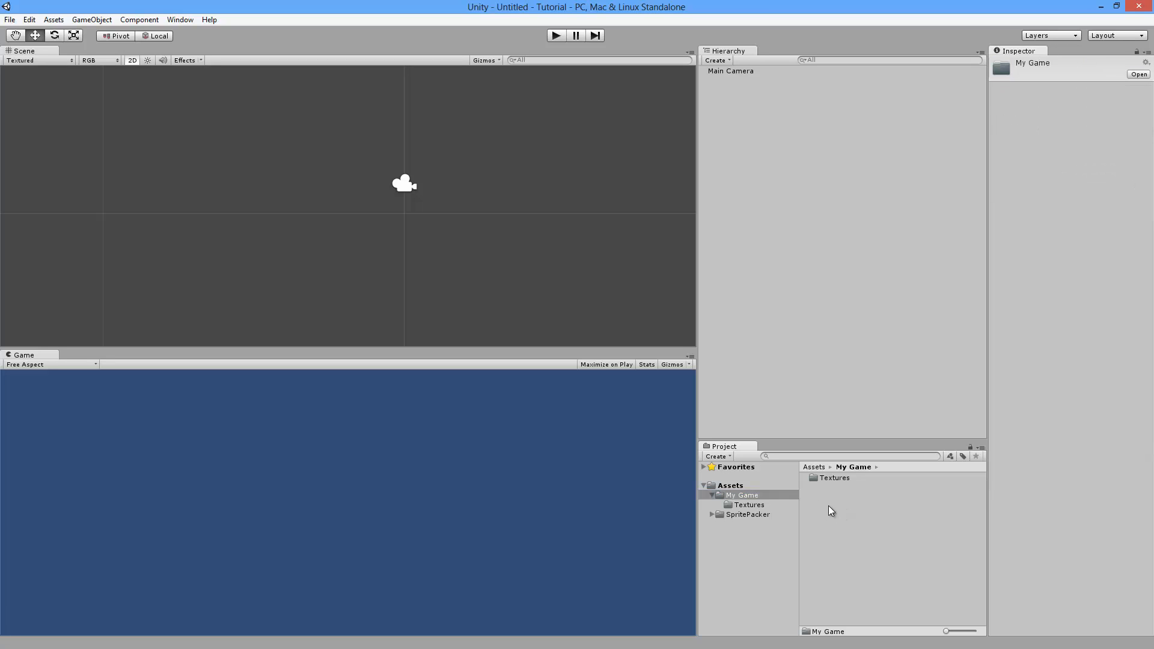
mouse_move(869, 323)
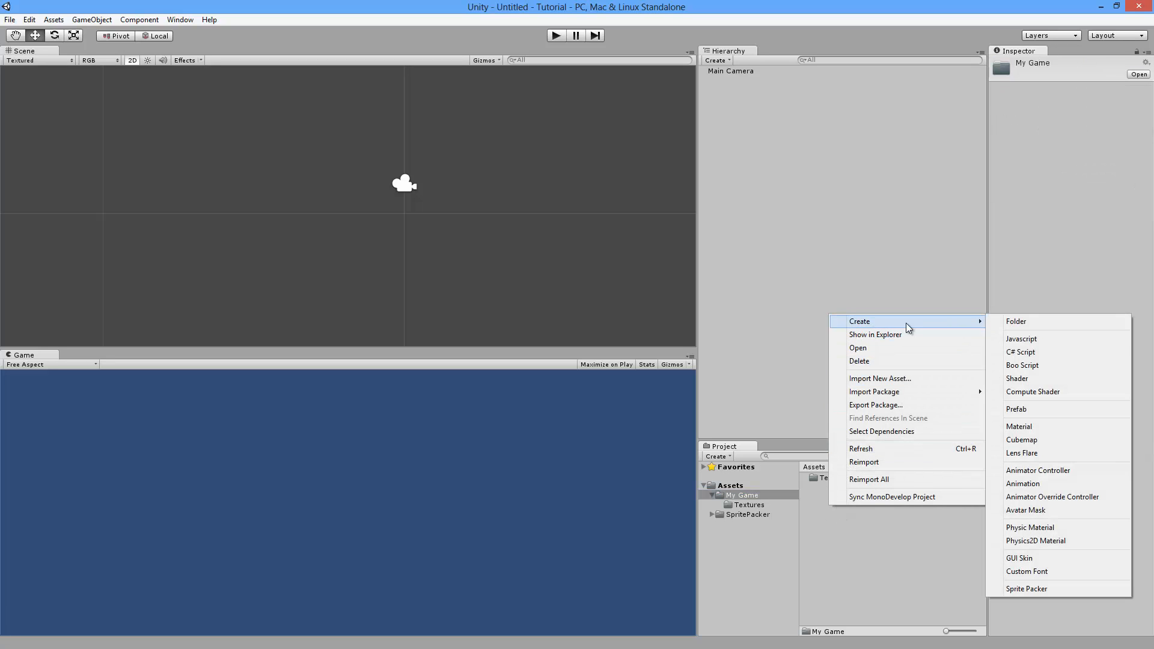
left_click(1025, 589)
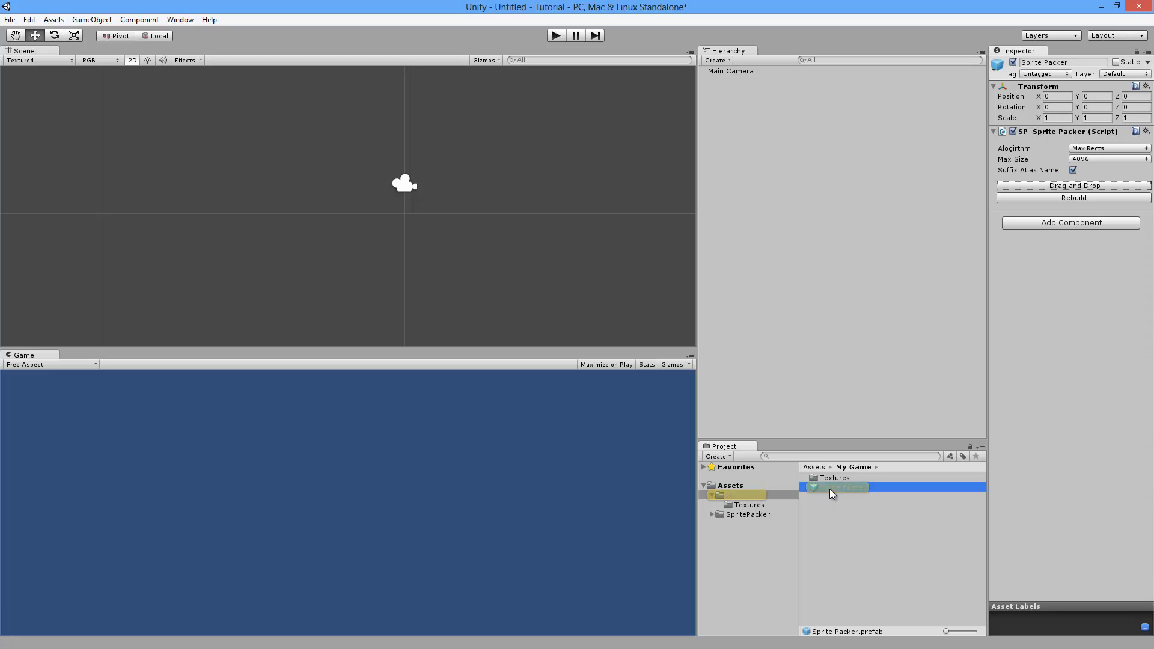
left_click(746, 506)
Step: Drag the Cookie Jar and Crate textures onto the Sprite Packer's Drag and Drop box
left_click_drag(841, 482, 1066, 188)
left_click_drag(829, 497, 1032, 205)
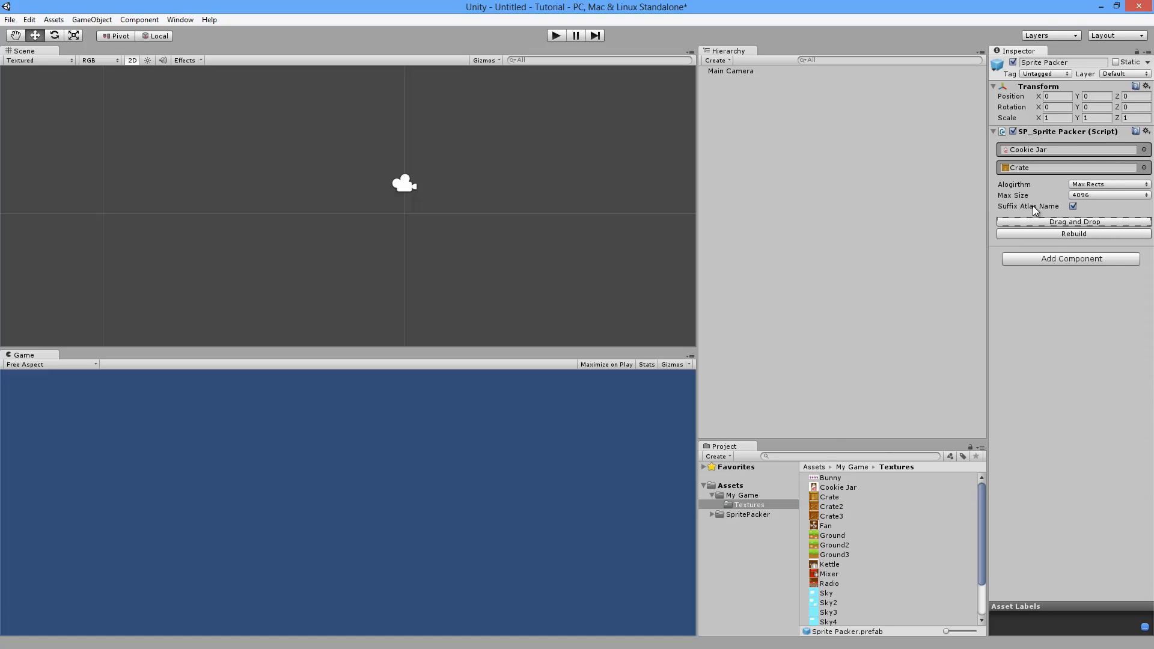
left_click(835, 496)
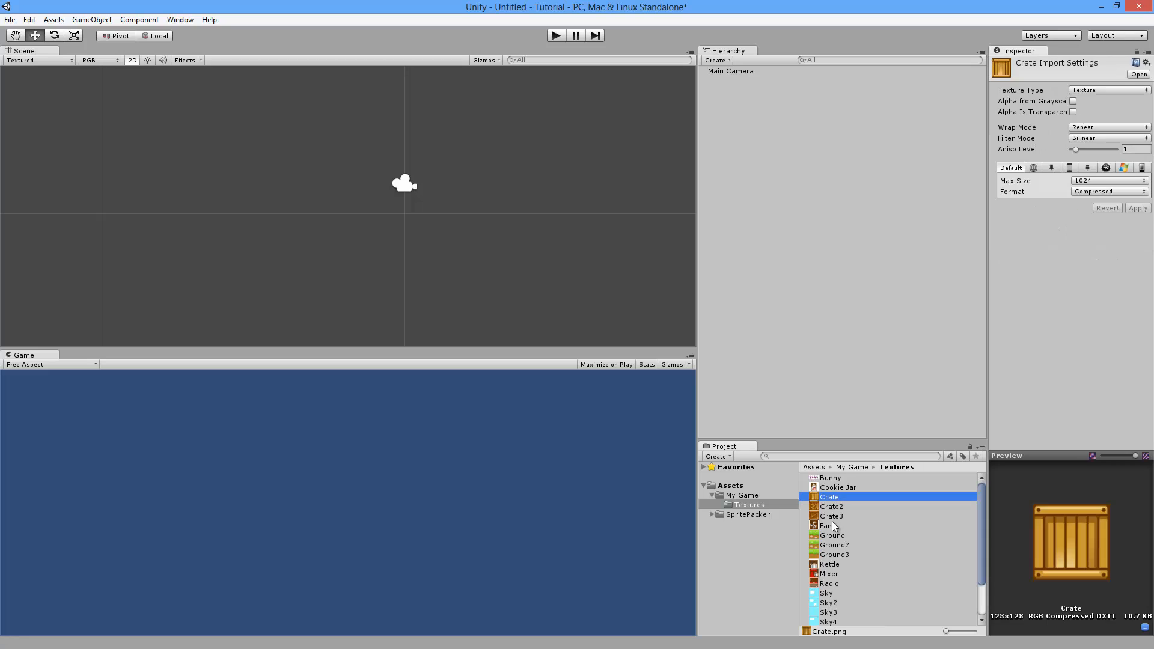
left_click(834, 545, "shift")
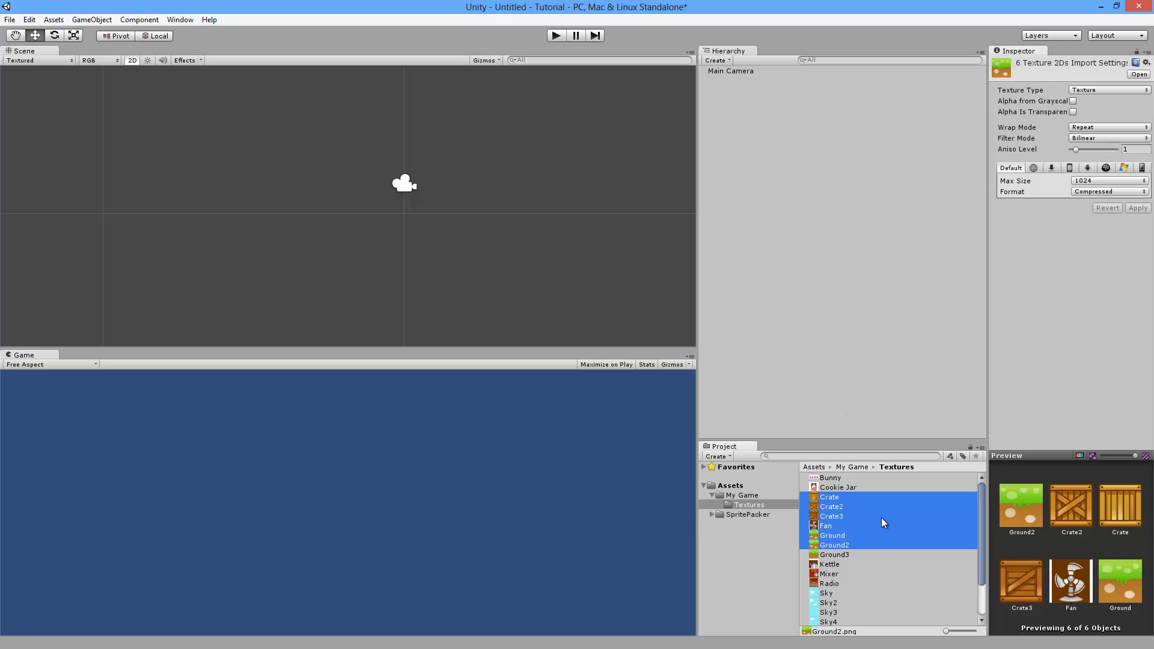
Step: Open the Sprite Packer's floating Drag and Drop window and reposition it
left_click(747, 494)
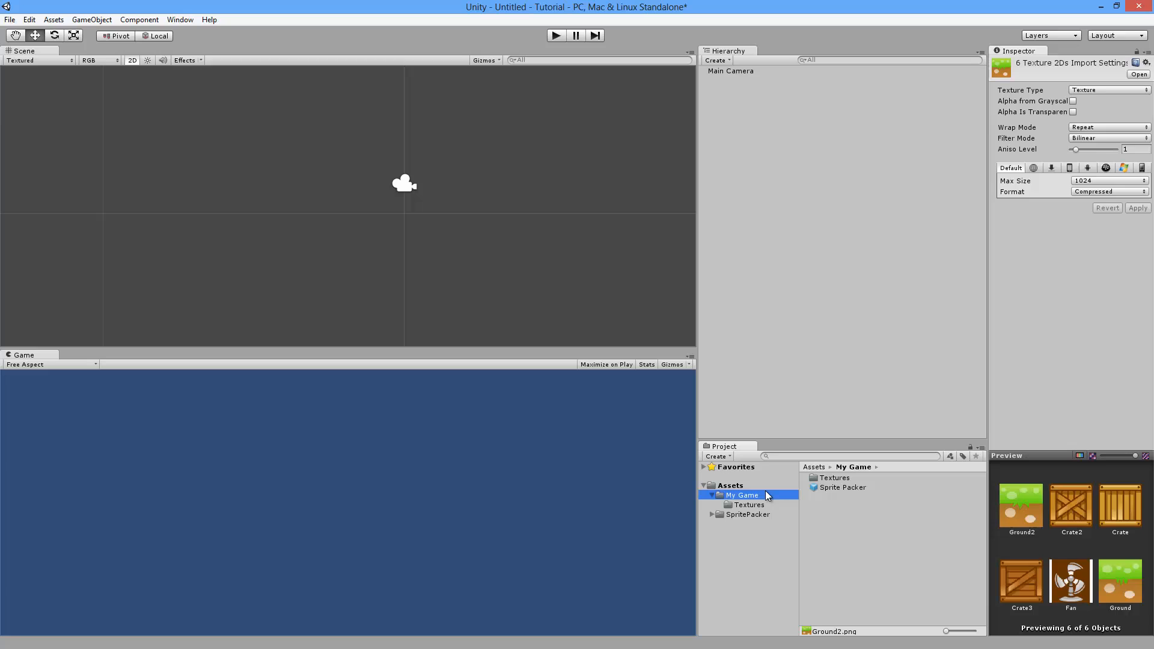
left_click(838, 488)
left_click(1075, 223)
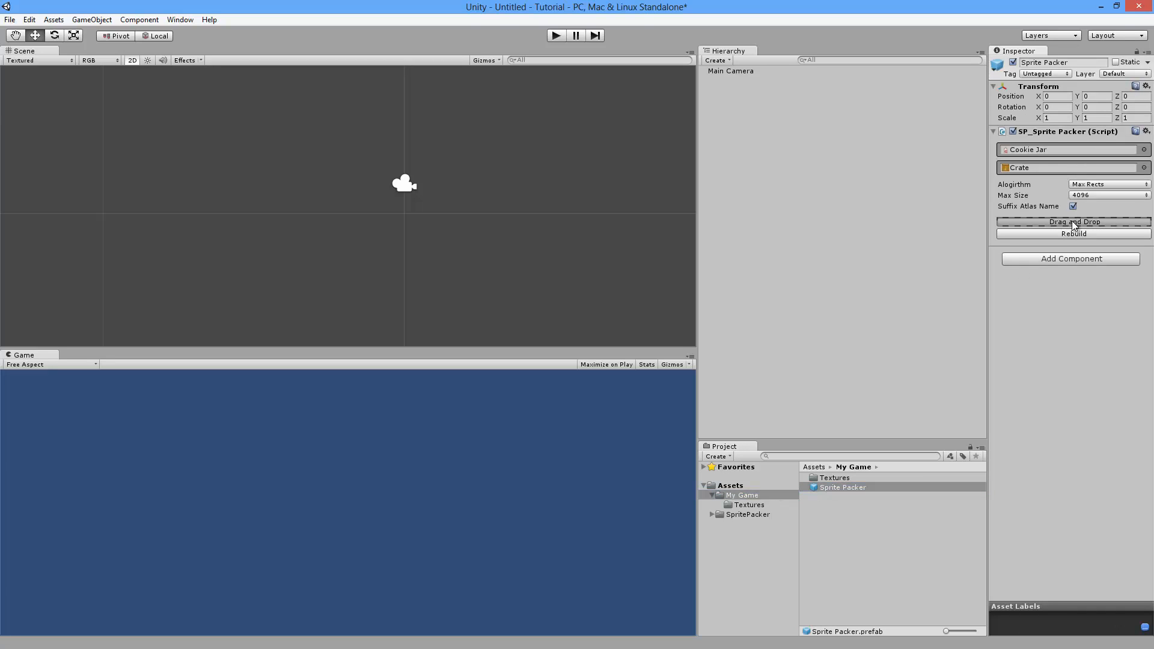
mouse_move(849, 103)
left_mouse_down()
mouse_move(730, 72)
mouse_move(796, 147)
mouse_move(848, 113)
left_mouse_up()
Step: Add every texture from Cookie Jar to Underground2 to the Sprite Packer, then select Bunny
left_click(749, 504)
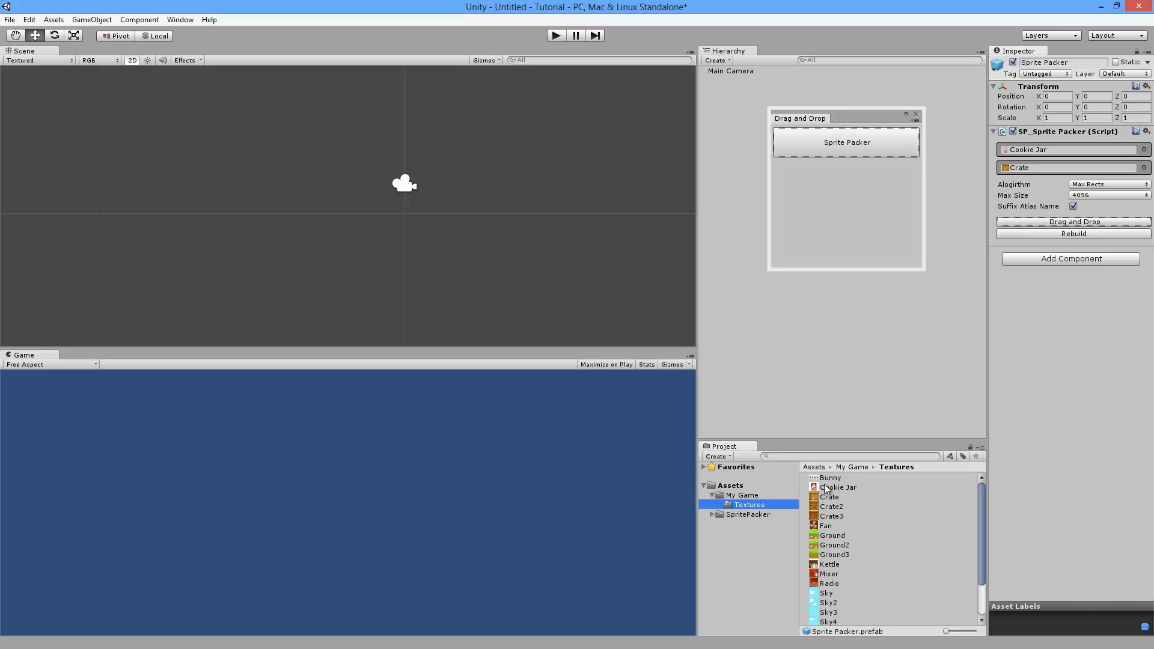
left_click(825, 485)
scroll(832, 561, "down", 3)
left_click(832, 621, "shift")
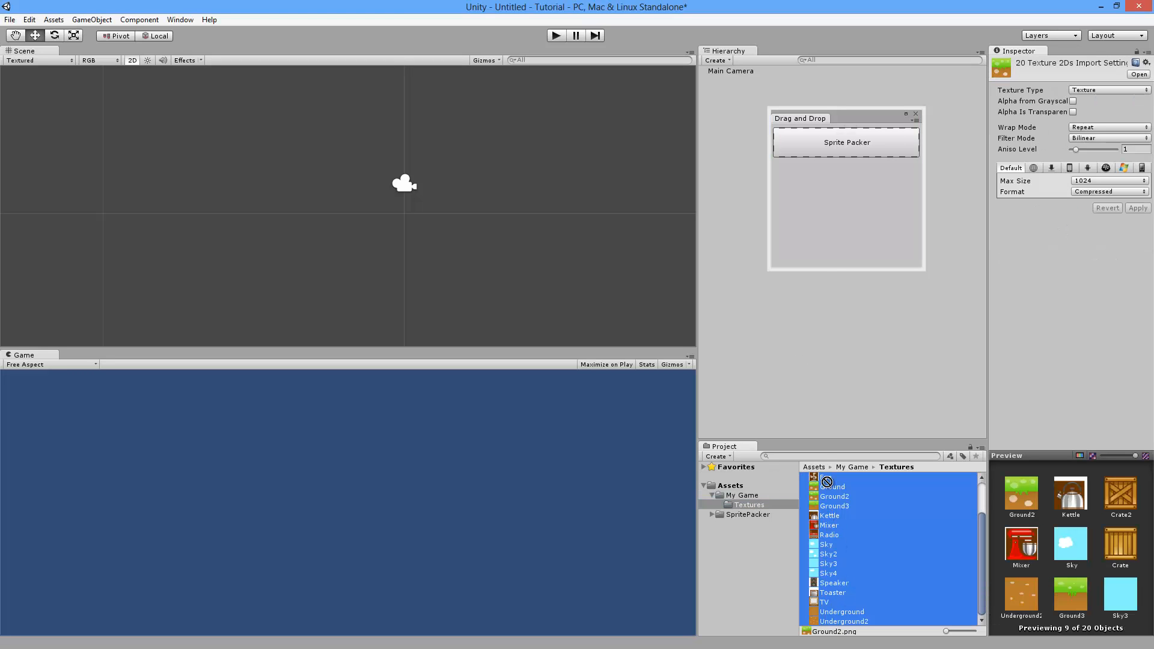
left_click_drag(827, 481, 829, 182)
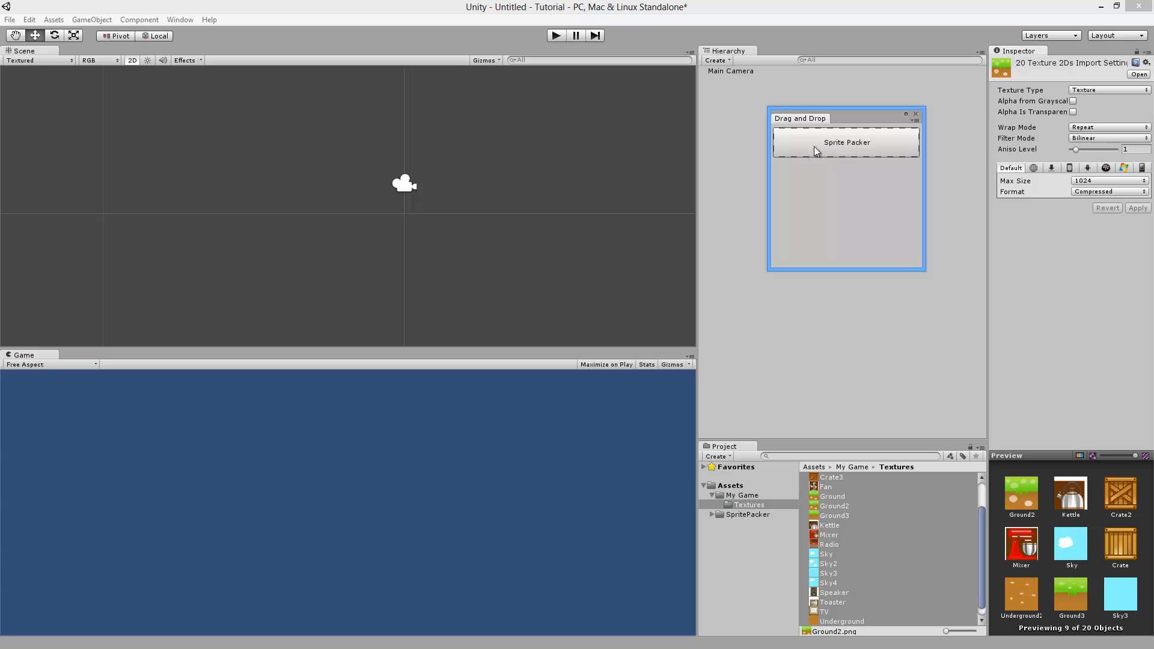
left_click(841, 139)
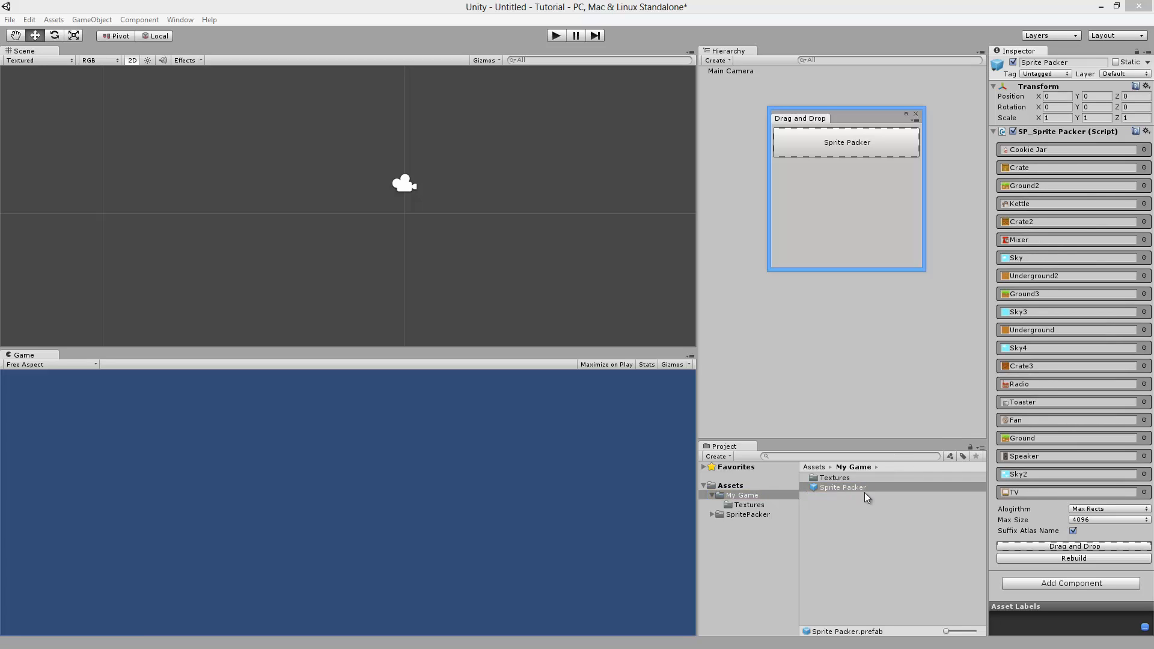
left_click(770, 507)
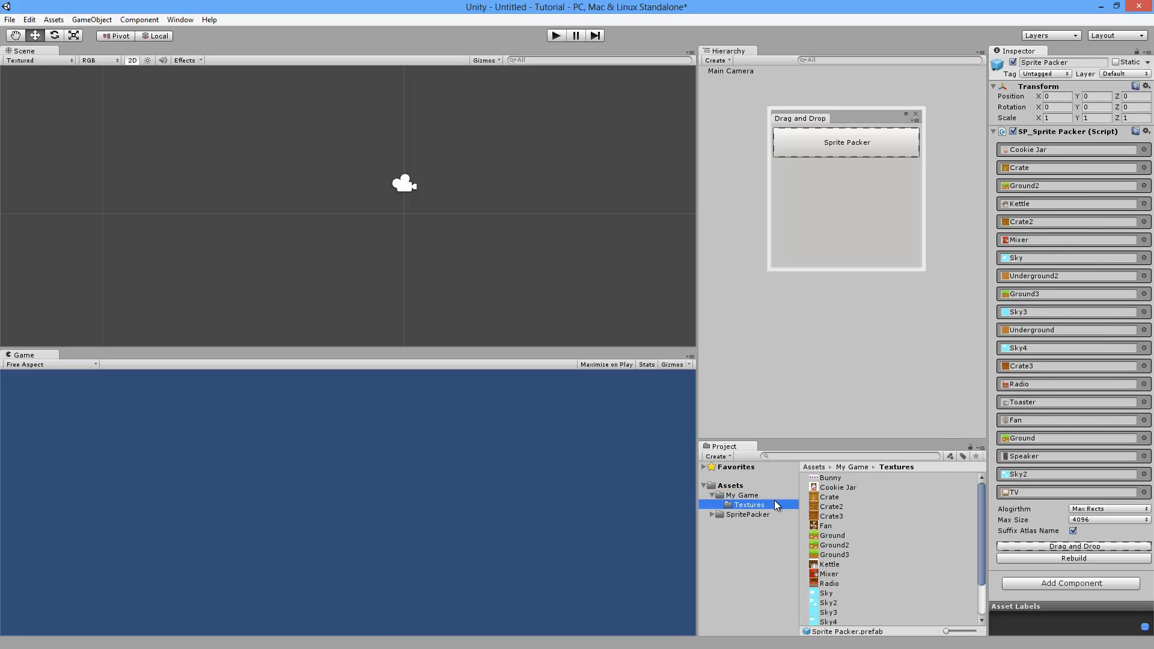
left_click(837, 479)
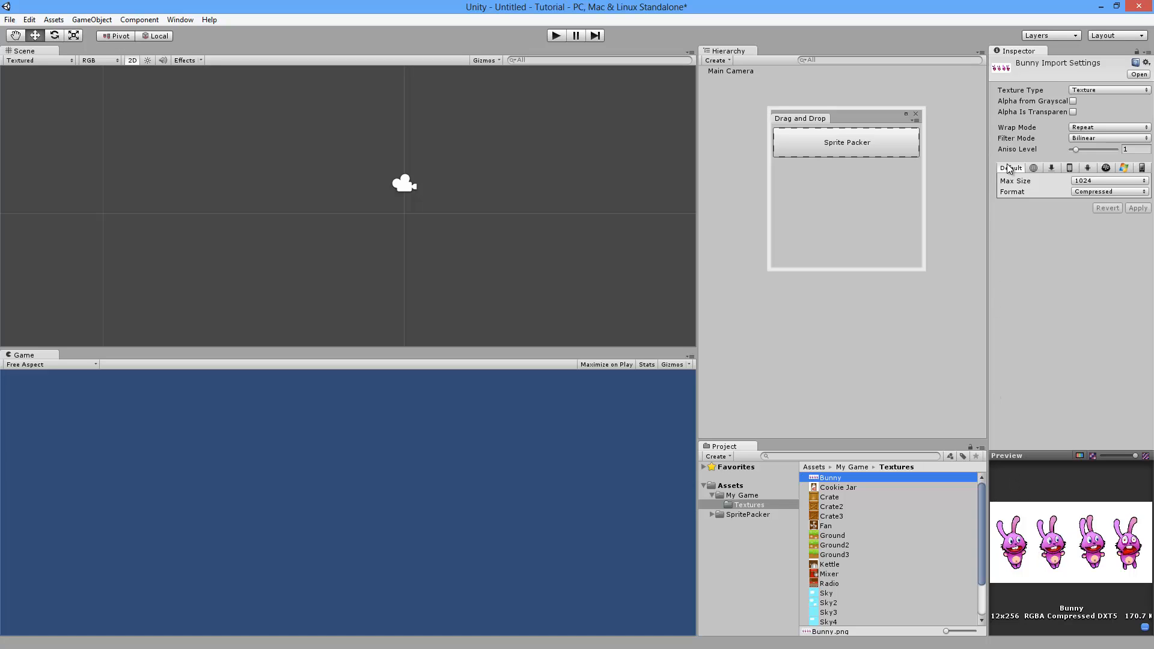
Step: Make Bunny a Sprite with Sprite Mode Multiple and open it in the Sprite Editor
left_click(1081, 90)
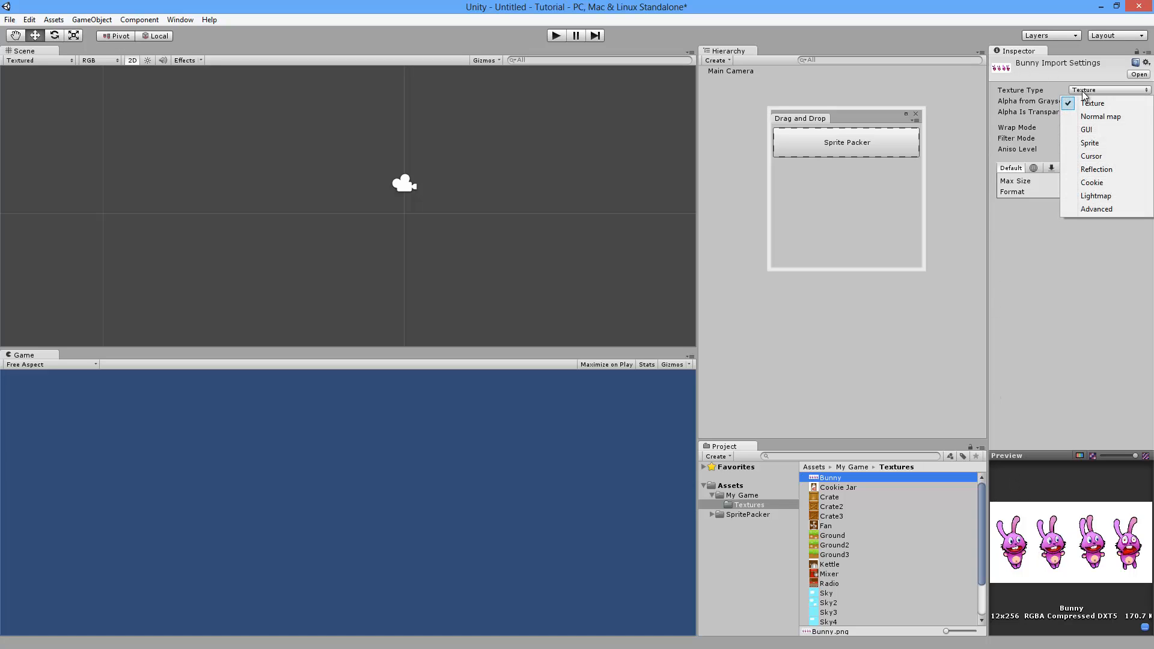
left_click(1093, 144)
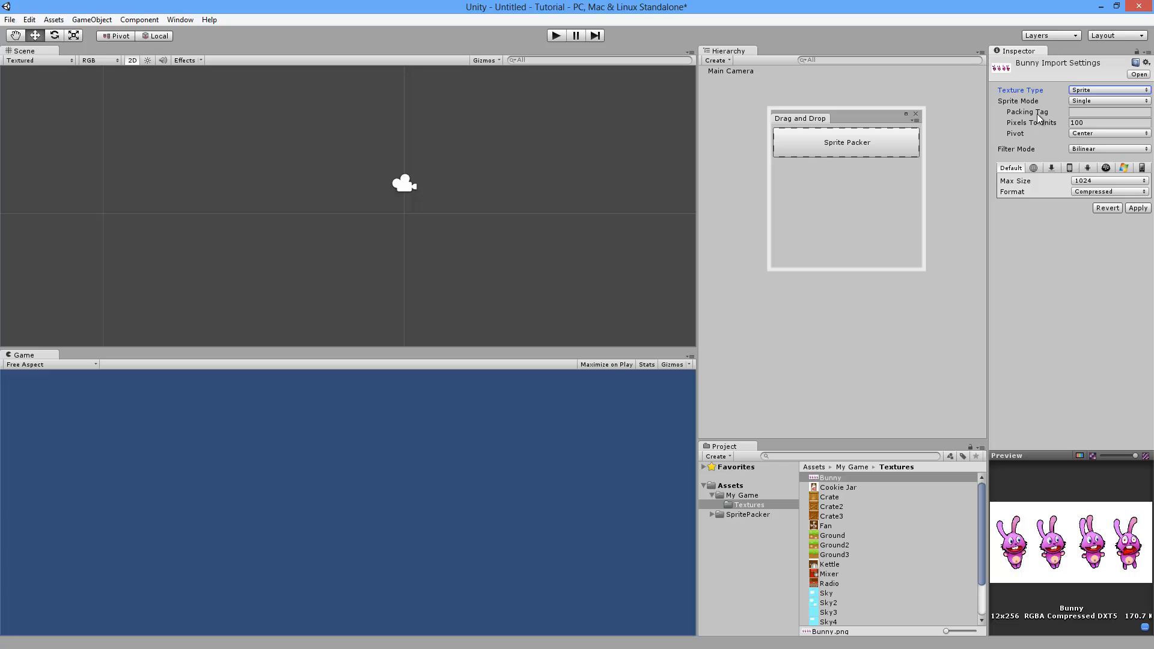
left_click(1091, 102)
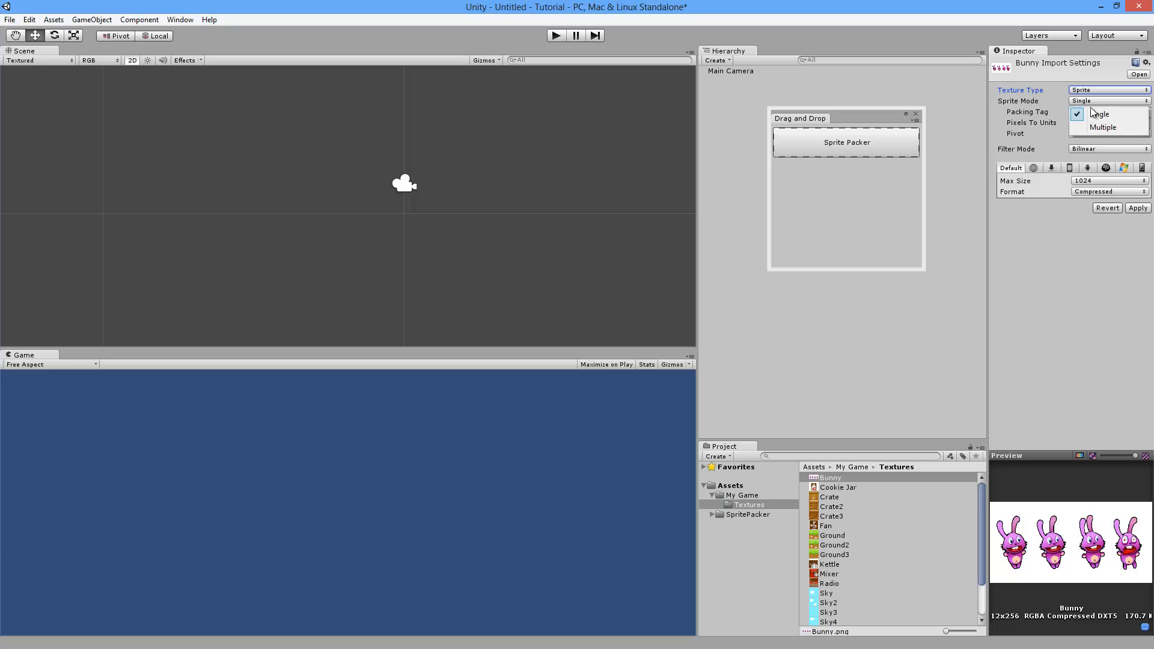
left_click(1098, 128)
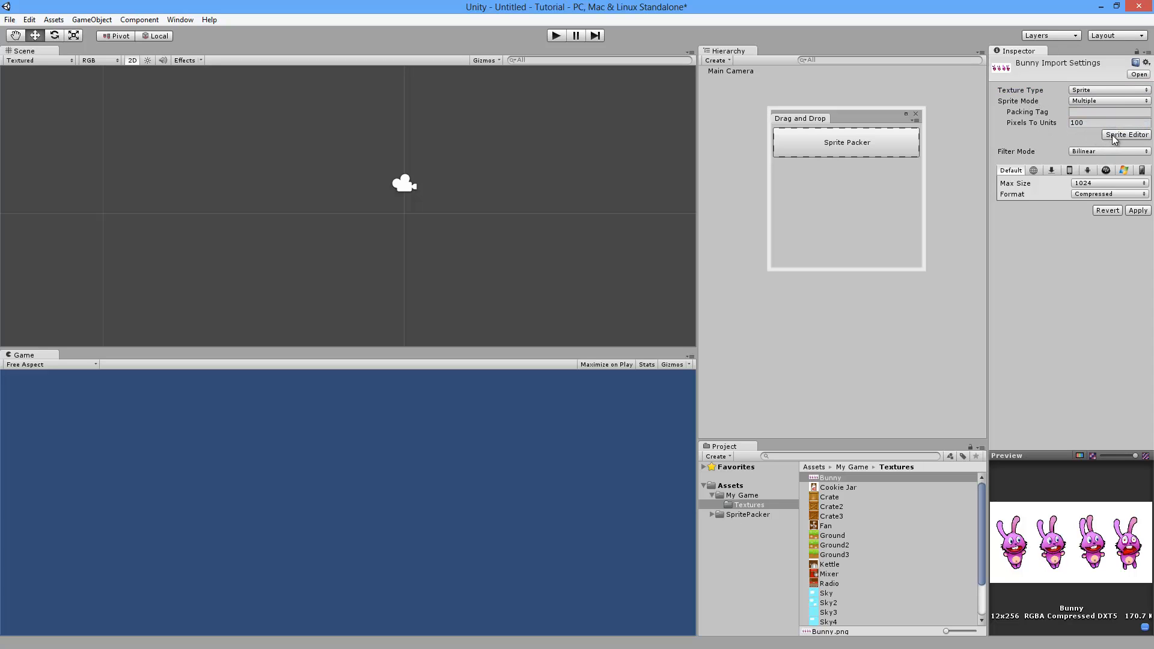
left_click(1115, 135)
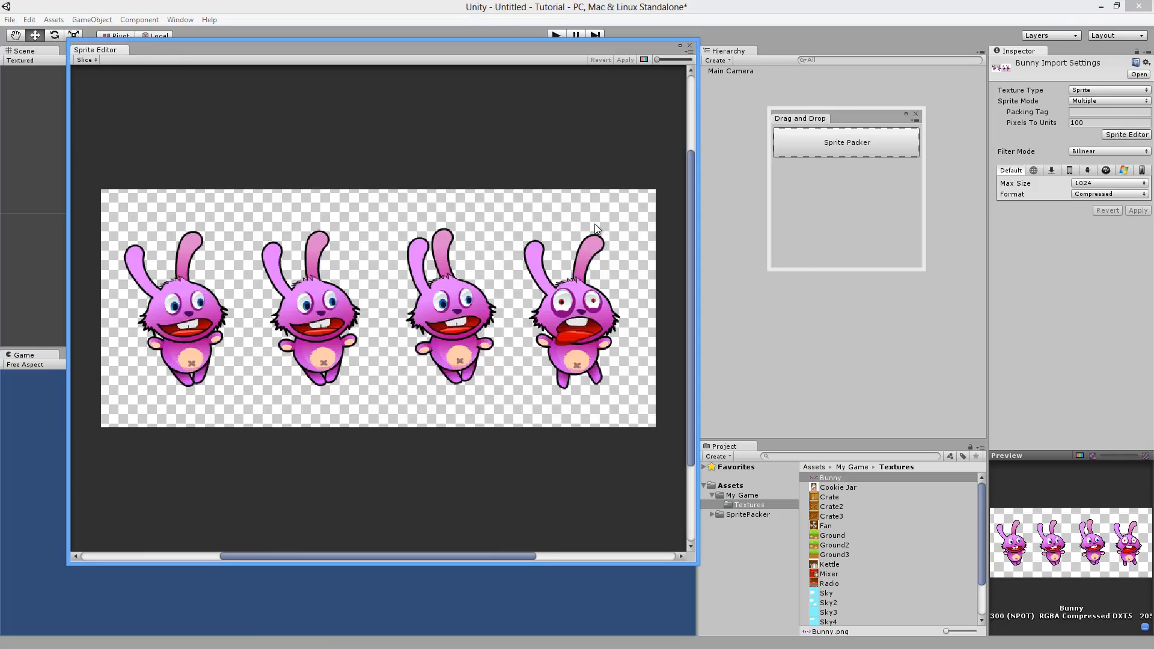
Step: Slice the Bunny sheet into four sprites and check each slice rectangle
left_click(95, 60)
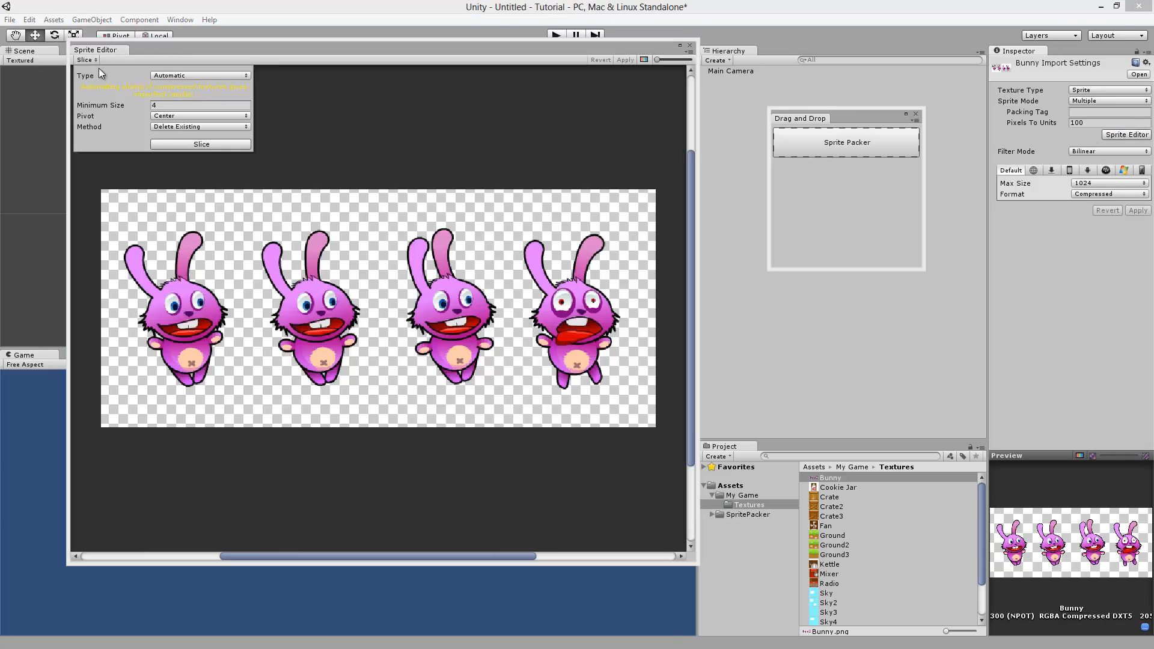
left_click(189, 144)
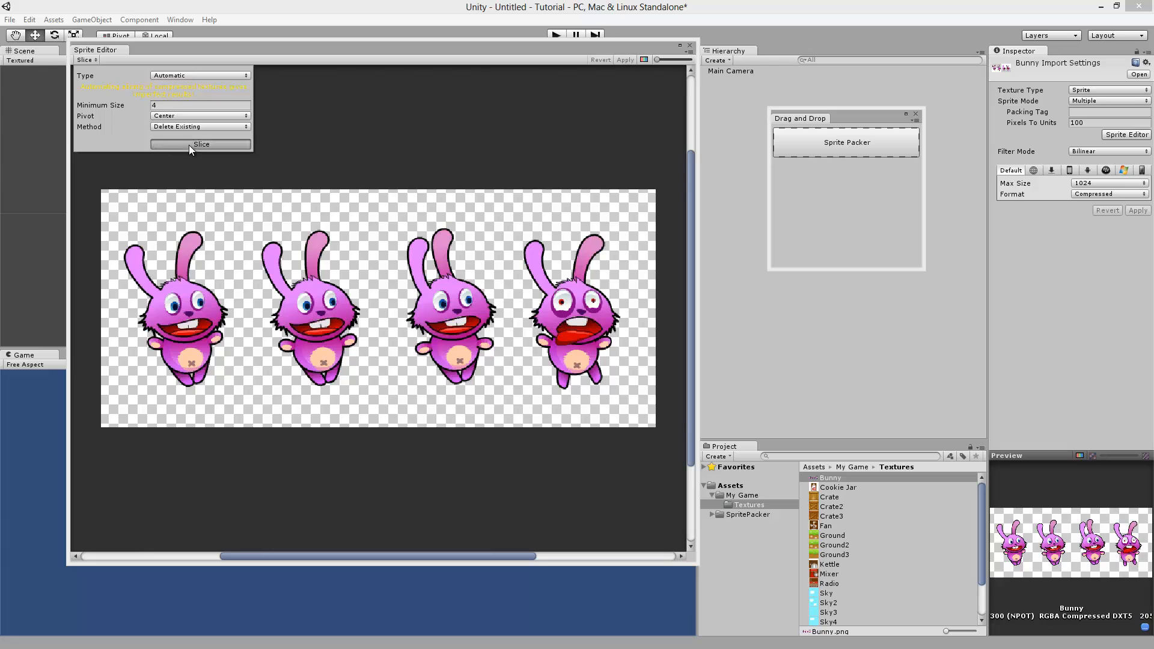
left_click(186, 304)
left_click(319, 303)
left_click(462, 303)
left_click(572, 305)
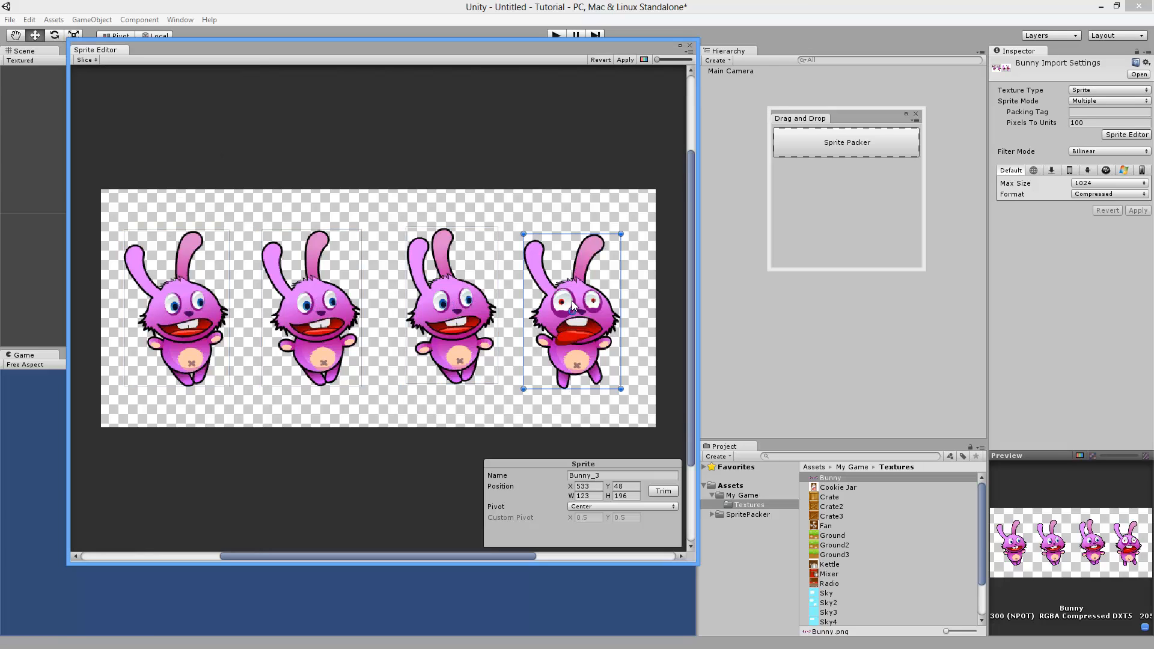
left_click(190, 298)
left_click(290, 294)
left_click(469, 294)
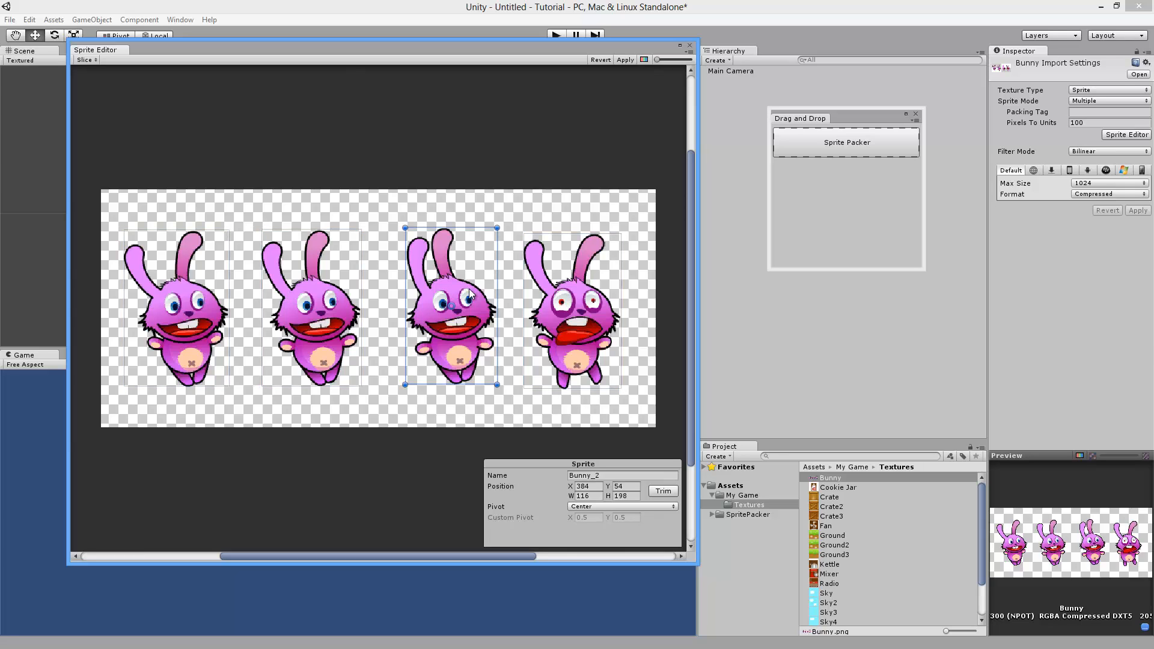
Step: Apply the four bunny slices and drag the Bunny sheet into the Sprite Packer
left_click(624, 59)
left_click(690, 46)
left_click_drag(828, 478, 863, 147)
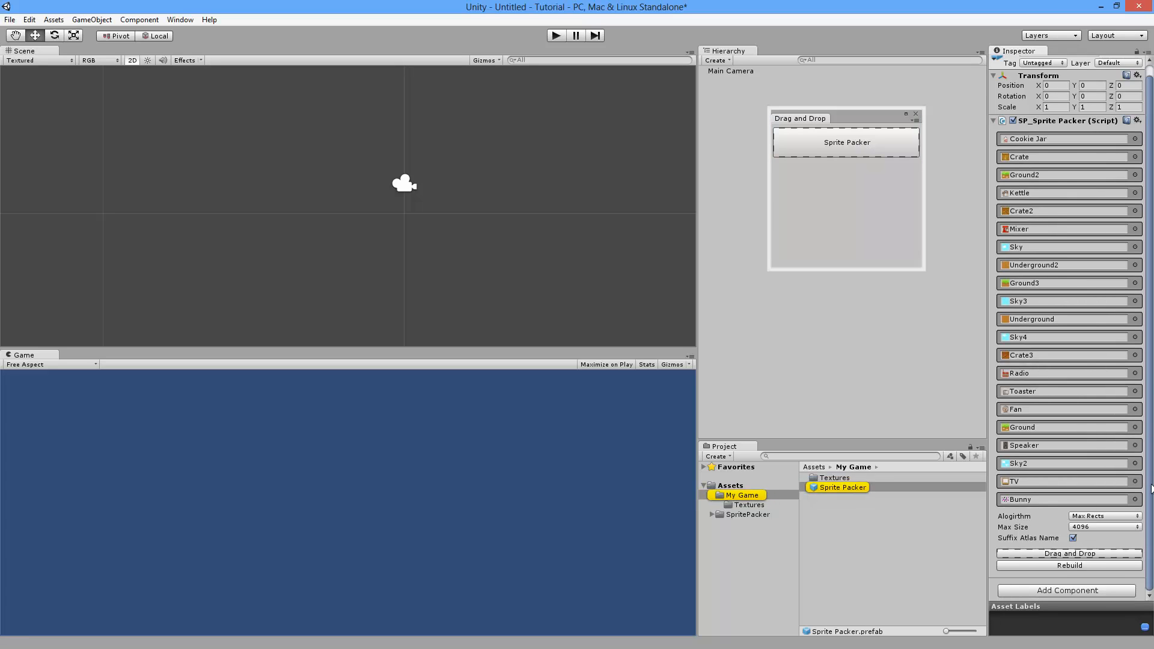
Step: Rebuild the SP_Sprite Packer atlas and select the generated Sprite Packer.png texture
left_click(1071, 565)
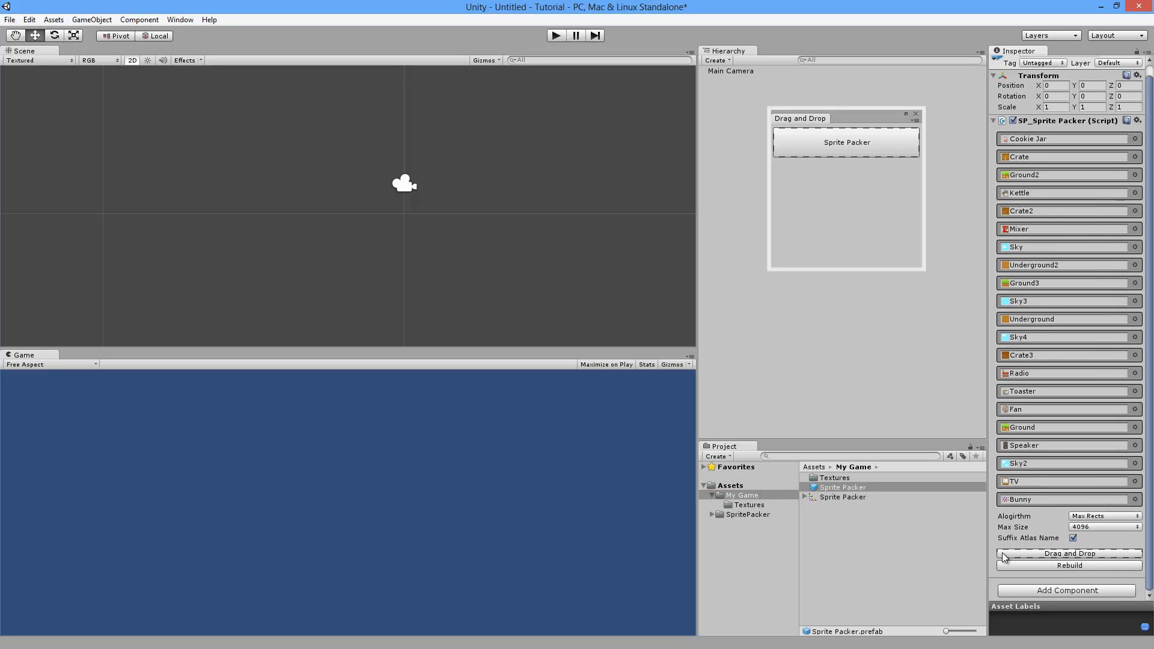
left_click(848, 499)
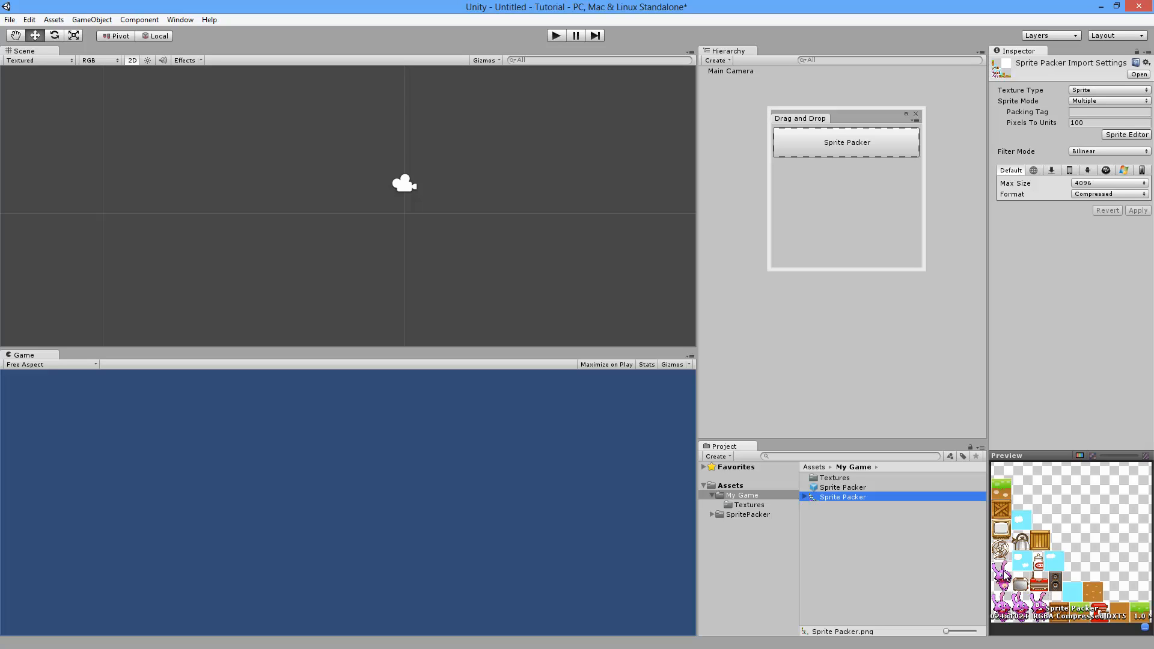
Step: Place Bunny_1, Fan and Sky2 from the atlas into the scene and enable Stats
left_click(804, 497)
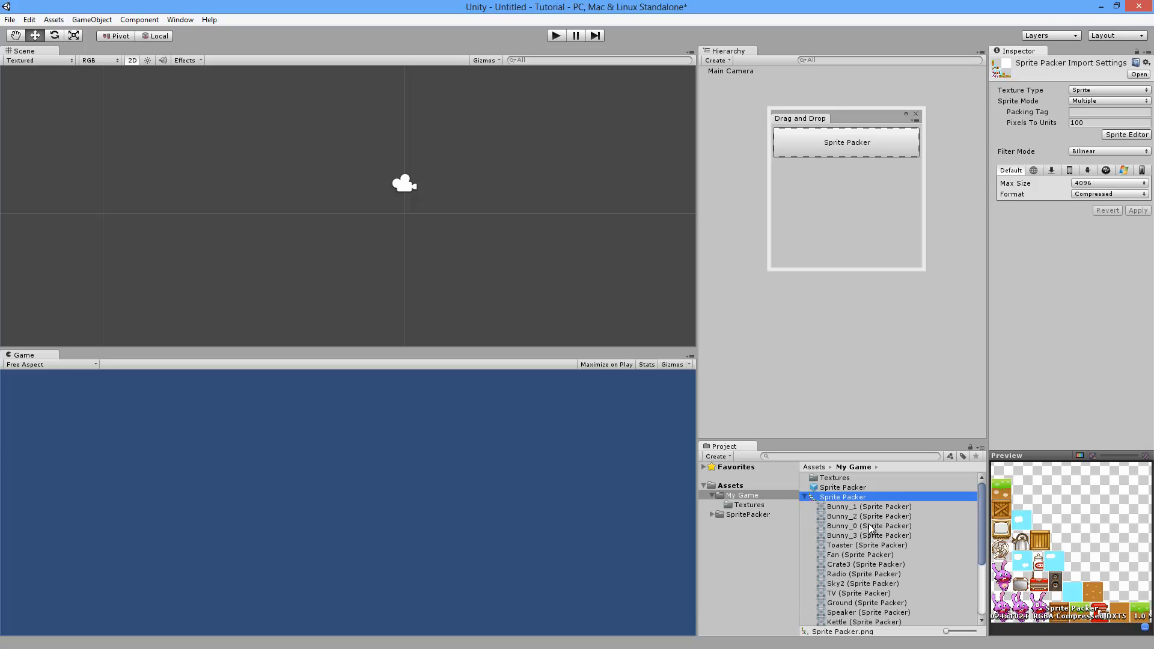
scroll(868, 526, "down", 1)
scroll(871, 564, "up", 1)
left_click_drag(852, 507, 431, 205)
left_click_drag(833, 550, 318, 242)
left_click_drag(836, 583, 512, 253)
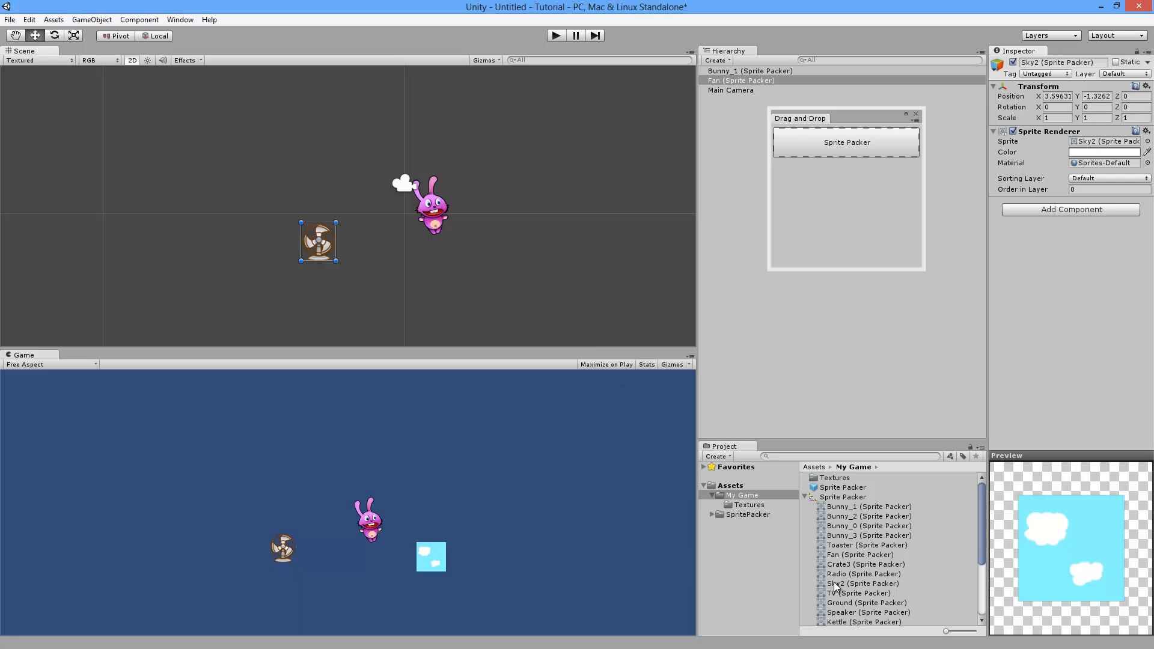
left_click(646, 364)
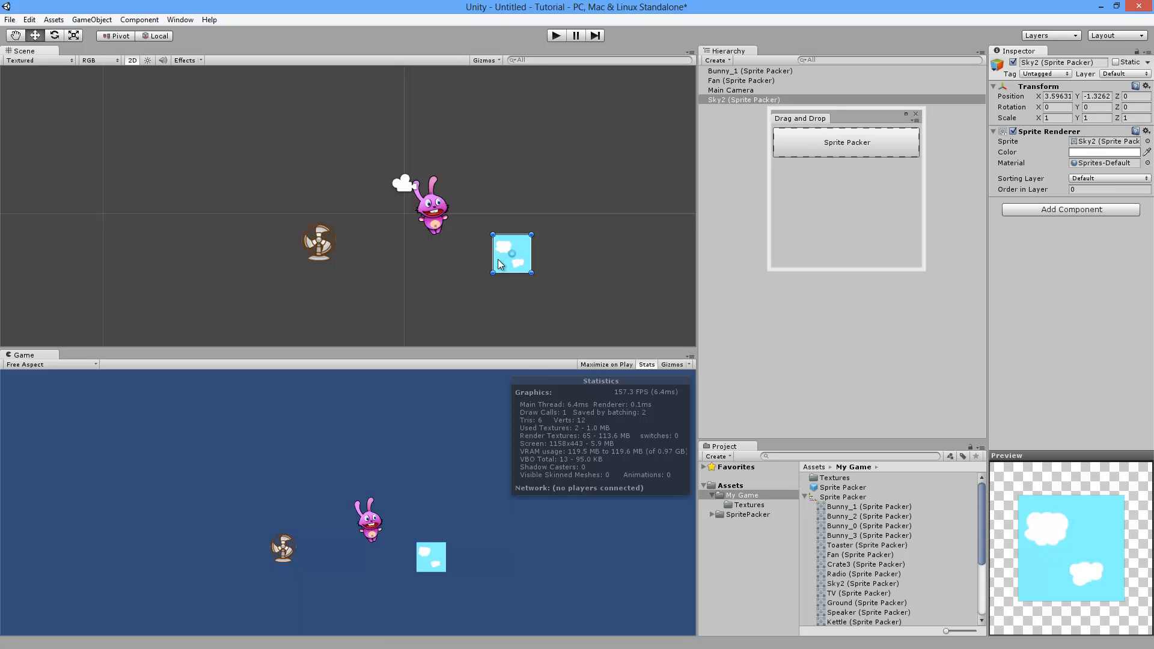
Step: Move the Sky2 tile toward the centre and the bunny up-right above it
left_click_drag(512, 257, 515, 250)
scroll(867, 558, "down", 1)
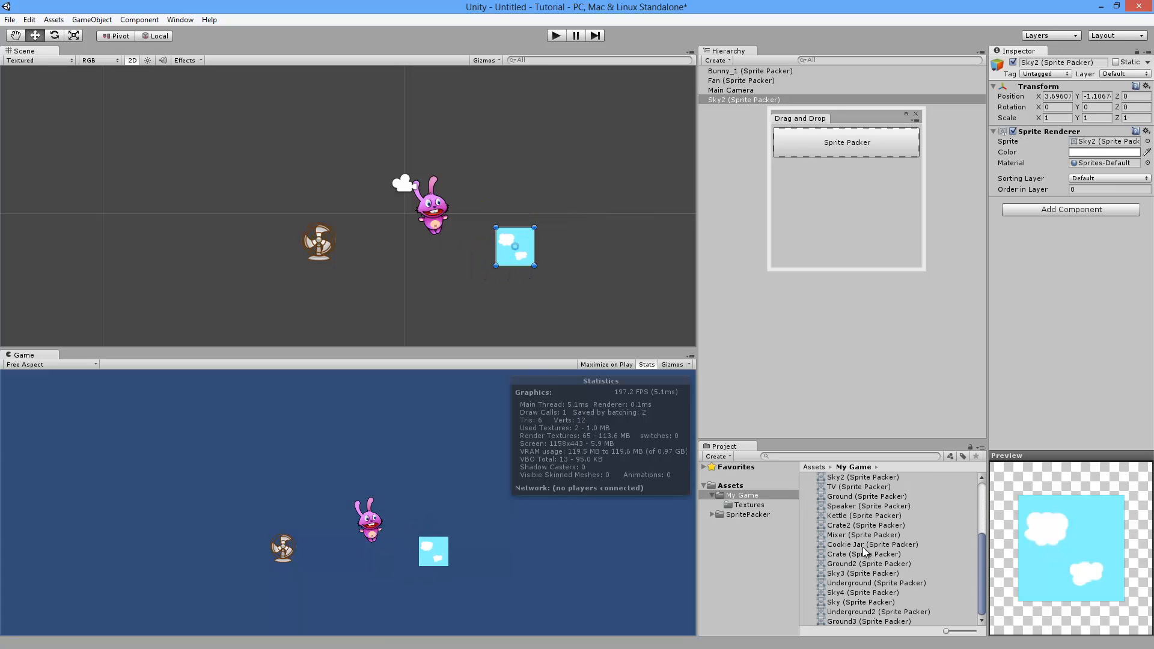
scroll(867, 557, "up", 1)
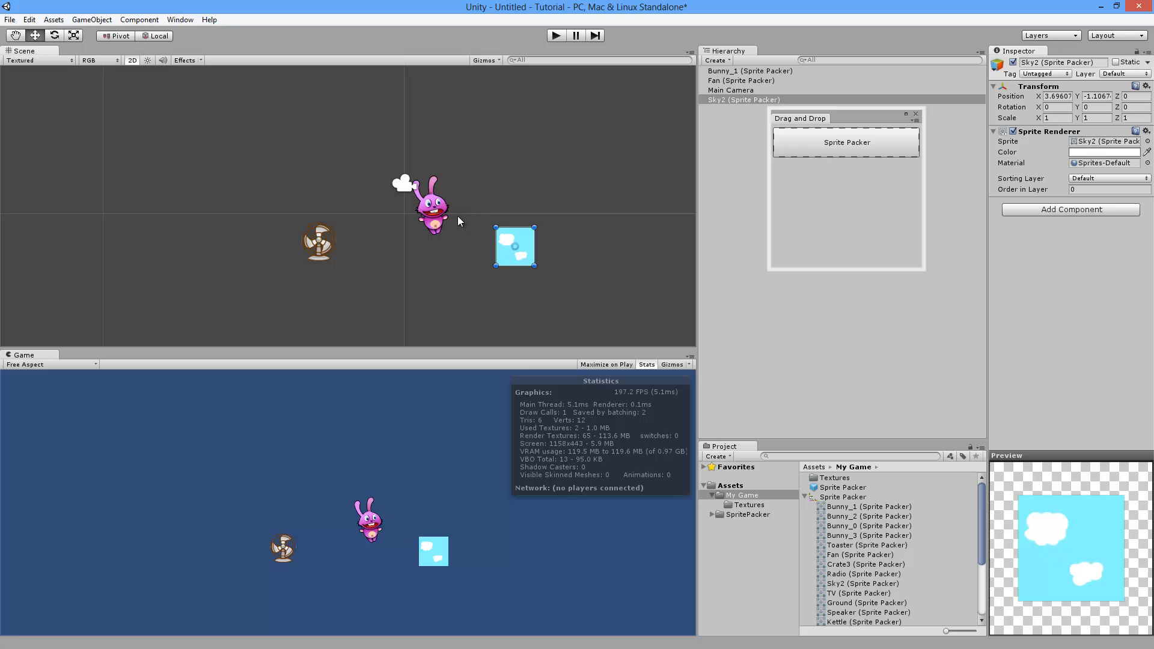
left_click(436, 210)
left_click_drag(437, 210, 446, 170)
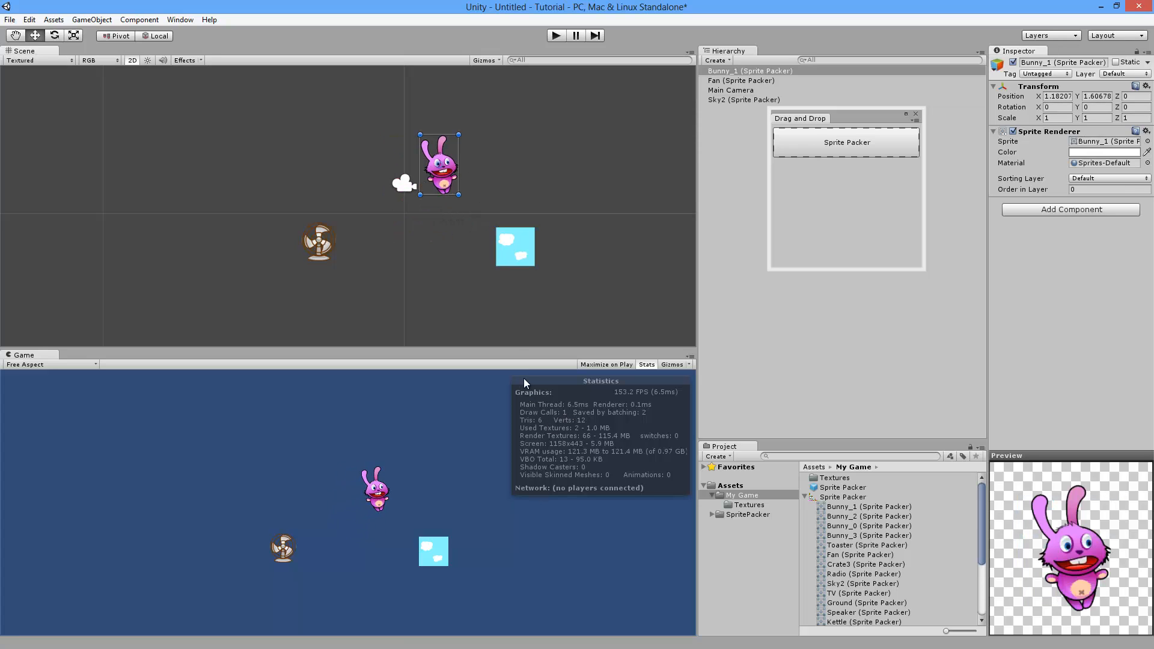
left_click(517, 253)
left_click_drag(509, 249, 413, 231)
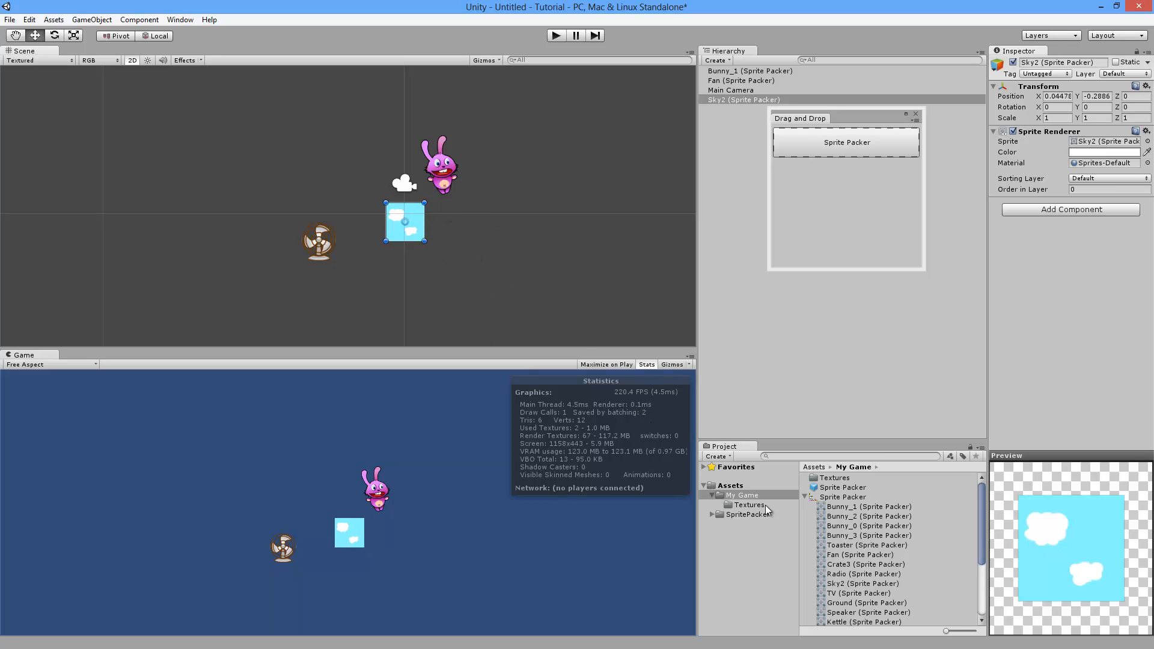
left_click(841, 497)
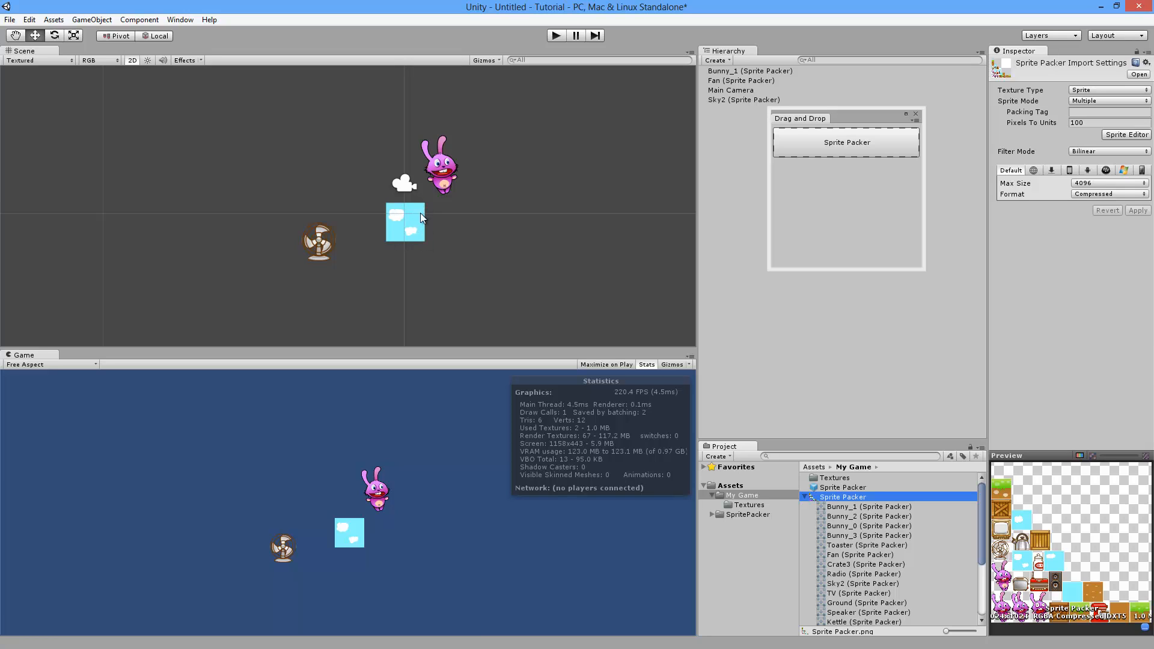
Step: Apply Pixels To Units 128 to the atlas and nudge Sky2 slightly up-left
left_click(1081, 124)
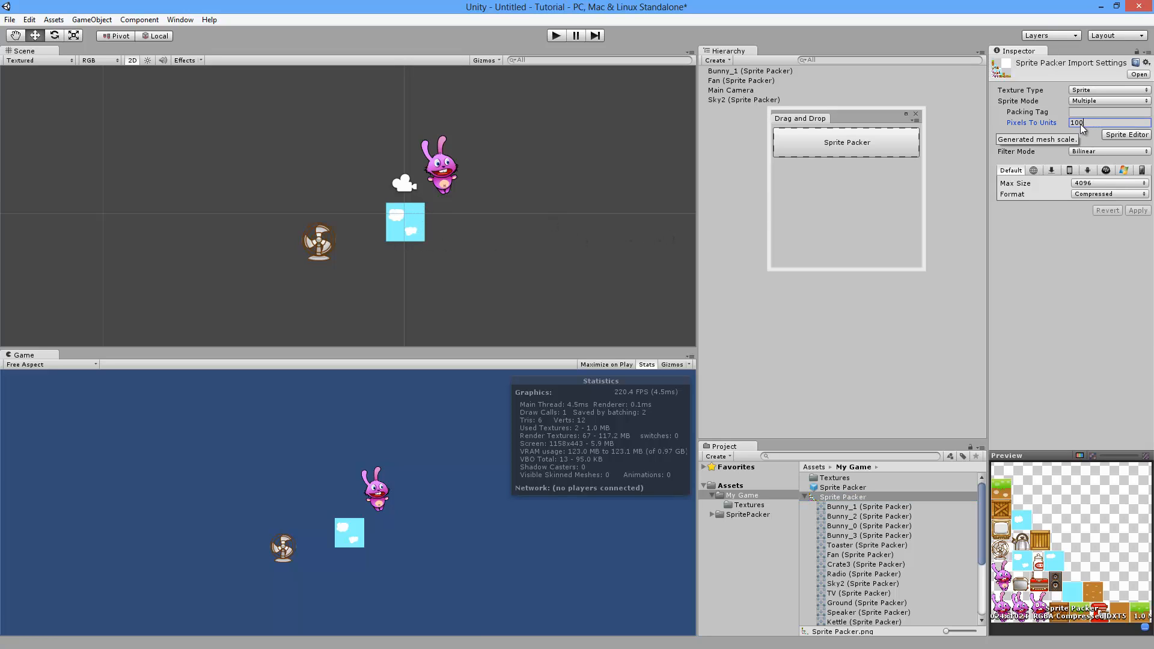
key("BackSpace")
key("BackSpace")
type("28")
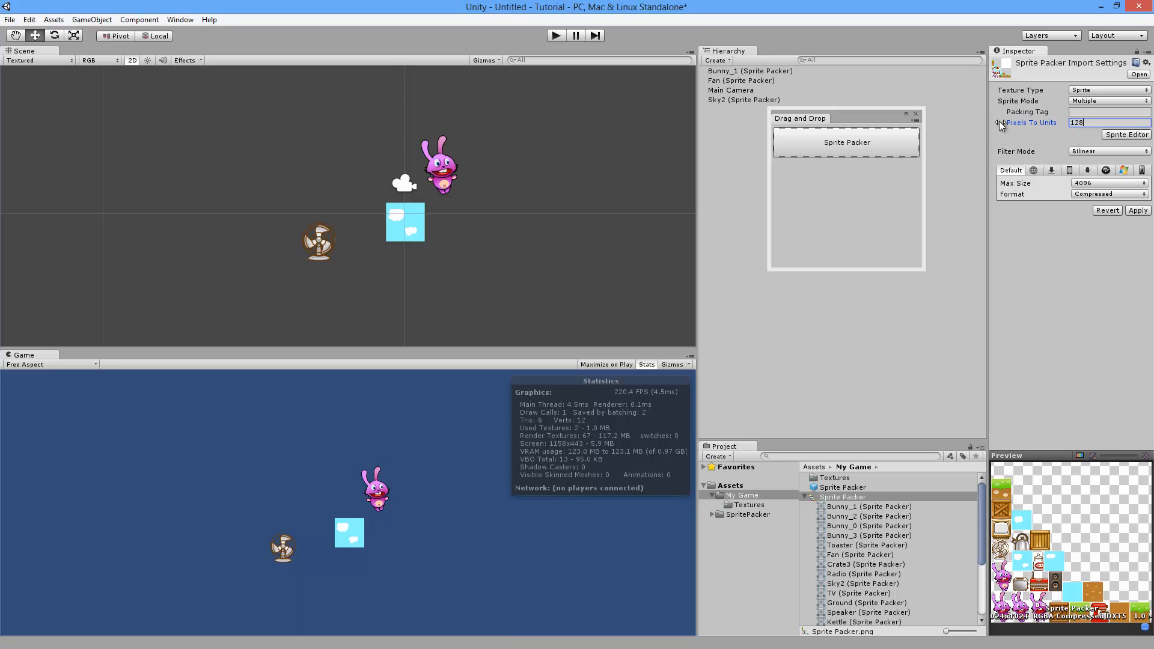
left_click(1130, 209)
left_click(407, 228)
left_click_drag(410, 223, 408, 217)
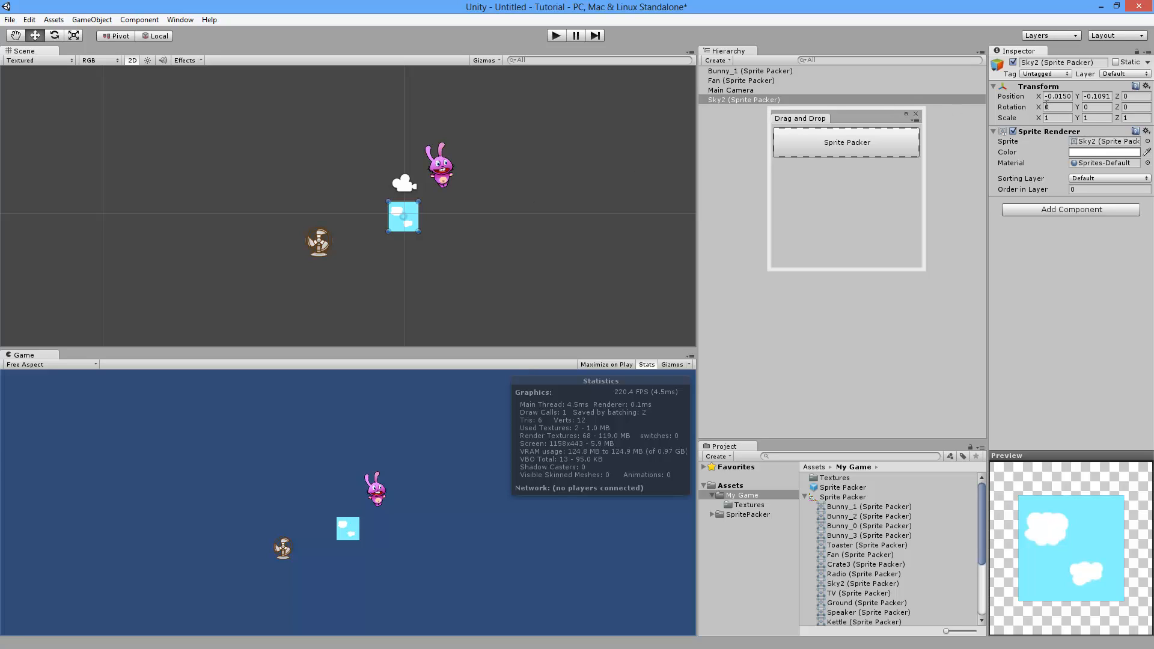
Step: Place the first Sky2 tile at position 0, 0
left_click(1058, 96)
type("0")
key("Tab")
type("0")
key("Return")
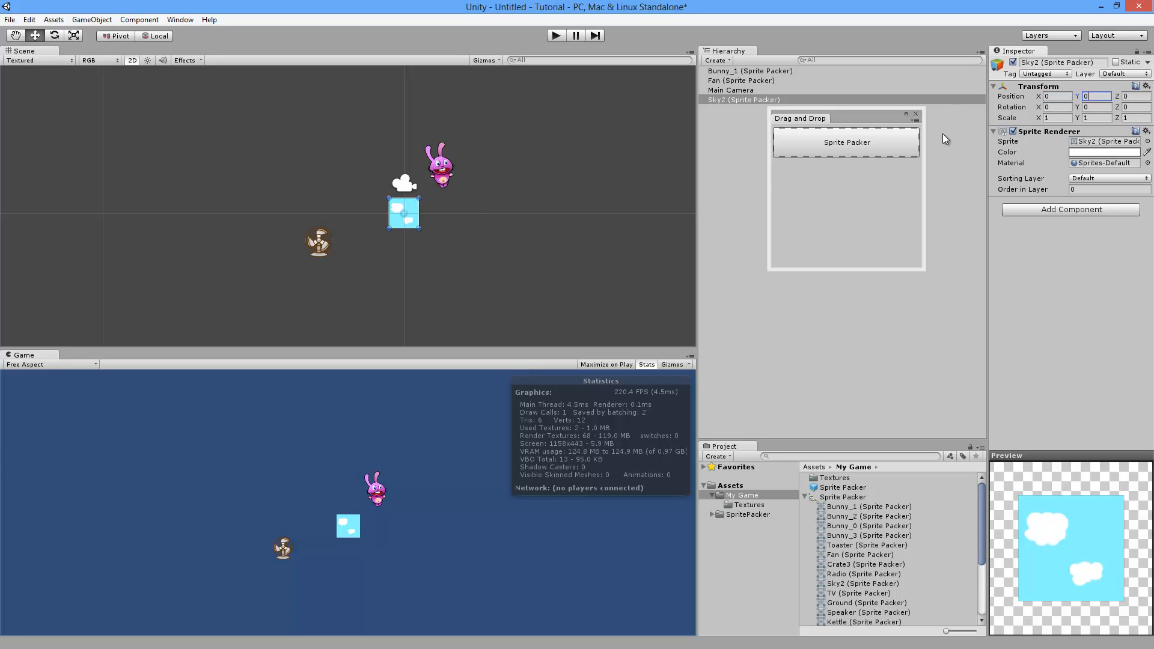
Step: Duplicate the Sky2 tile and set the copy's X position to 1
left_click(743, 100)
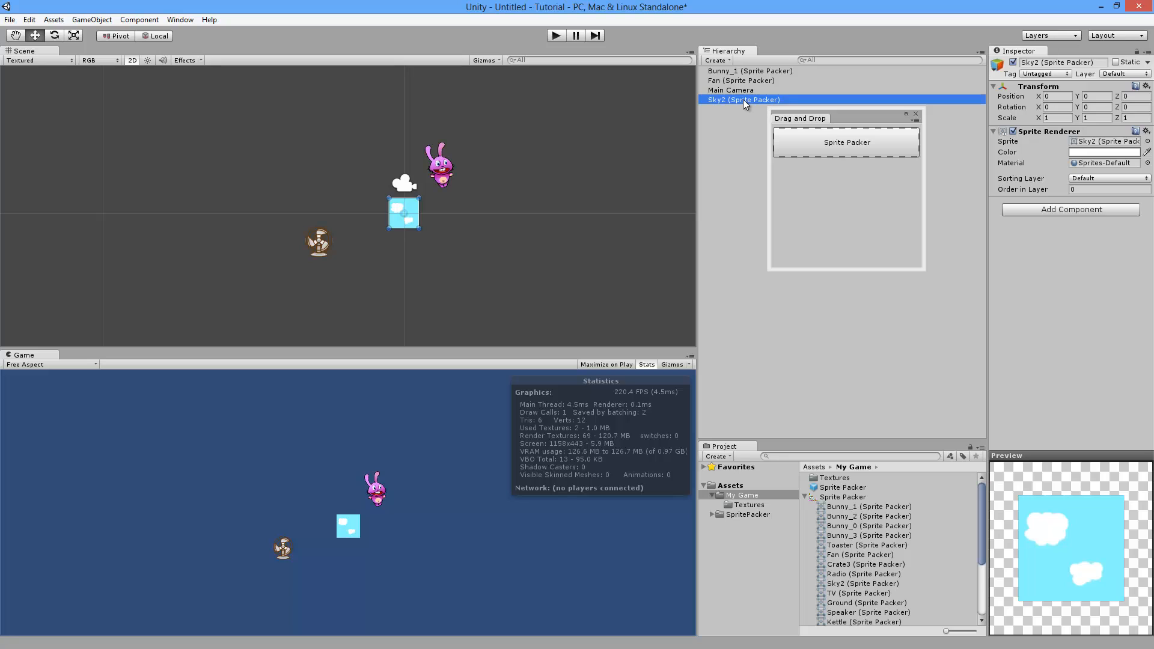
key("ctrl+d")
left_click(1056, 97)
type("1")
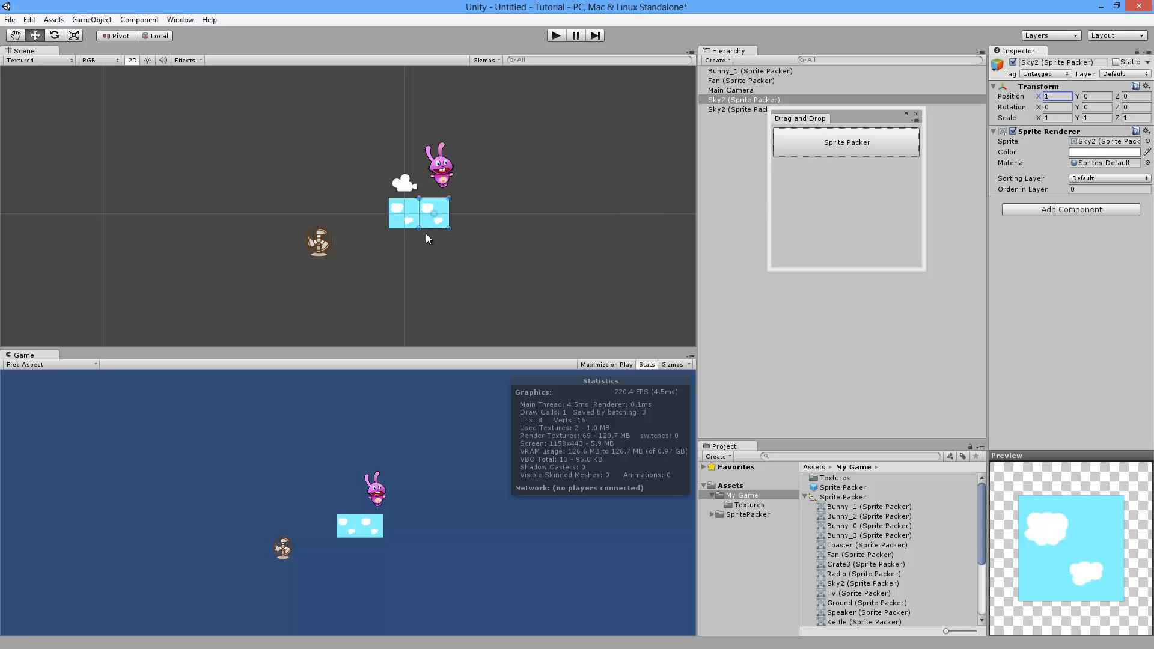
left_click(414, 267)
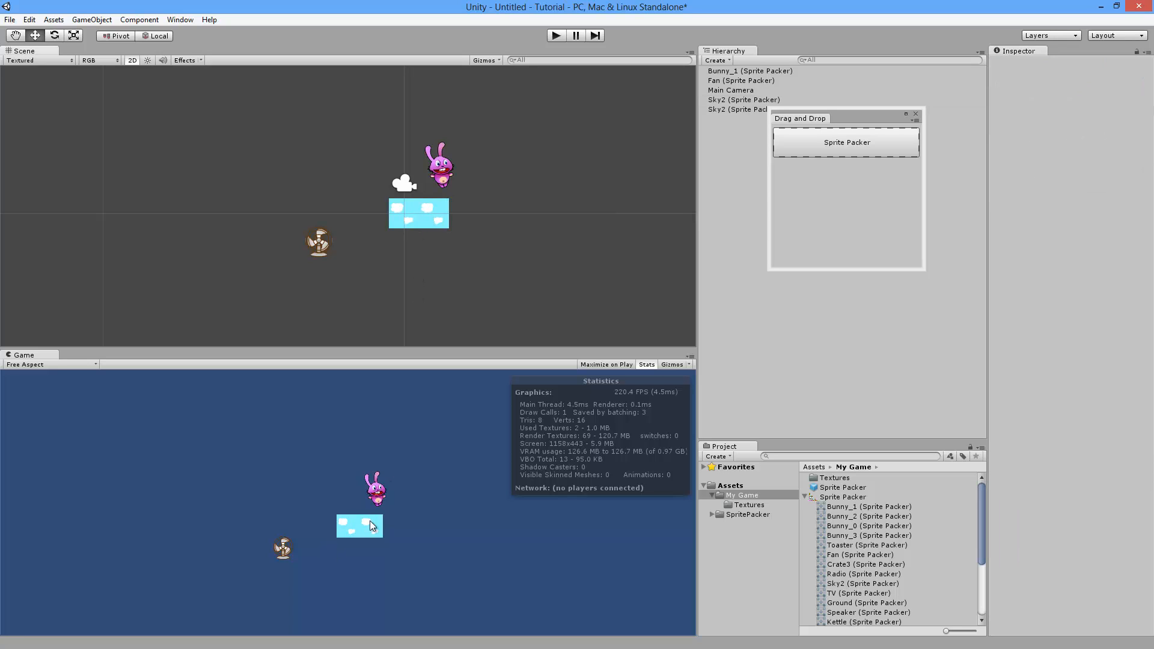
Step: Move the Main Camera to Y 0.13, Z -1.64 so it frames the clouds
left_click(730, 90)
left_click_drag(1119, 97, 167, 135)
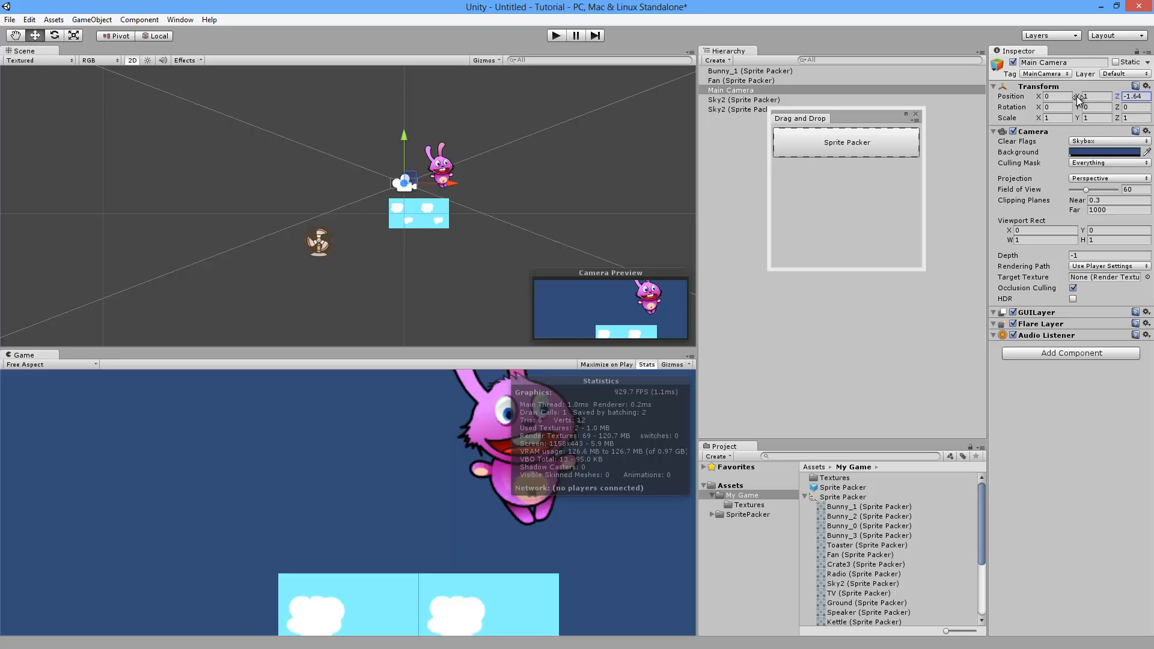
left_click_drag(1076, 96, 722, 353)
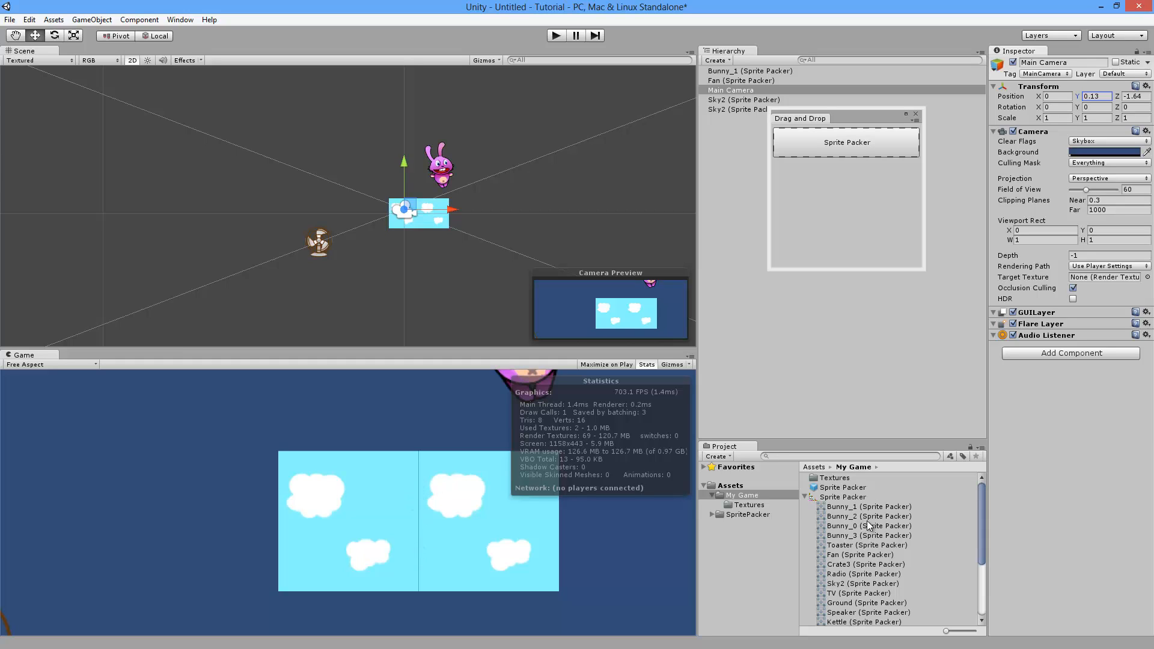
Step: Open the Sprite Packer's packed-sprite list and expand Sky2's trim and border settings
left_click(740, 100)
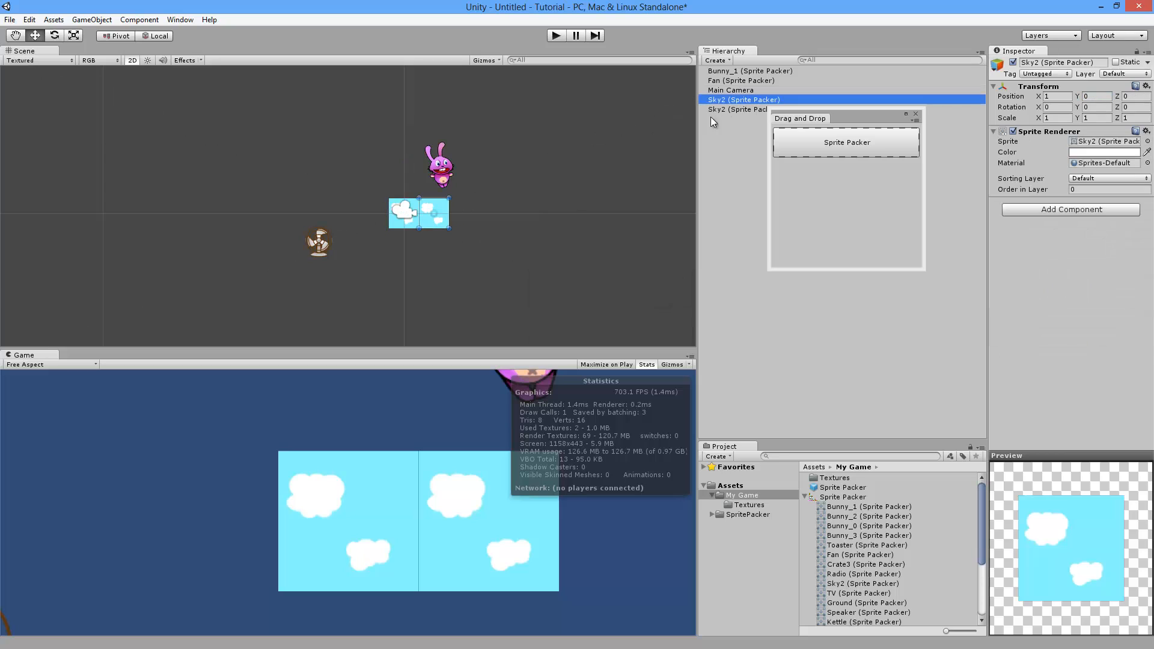
scroll(853, 574, "down", 5)
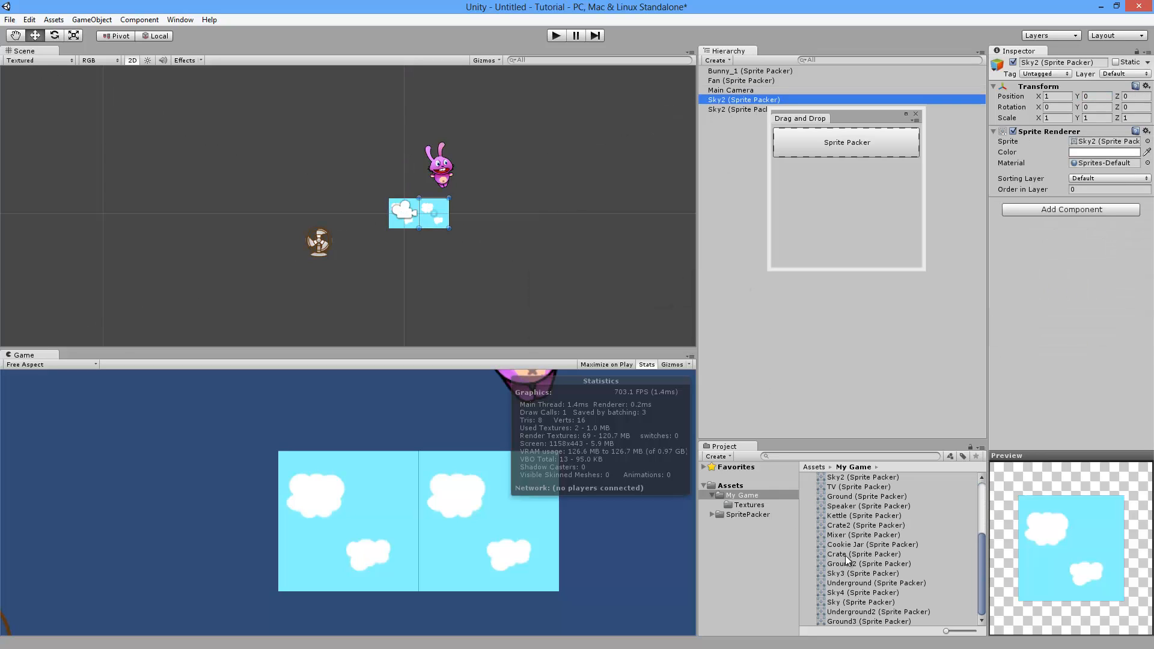
left_click(849, 478)
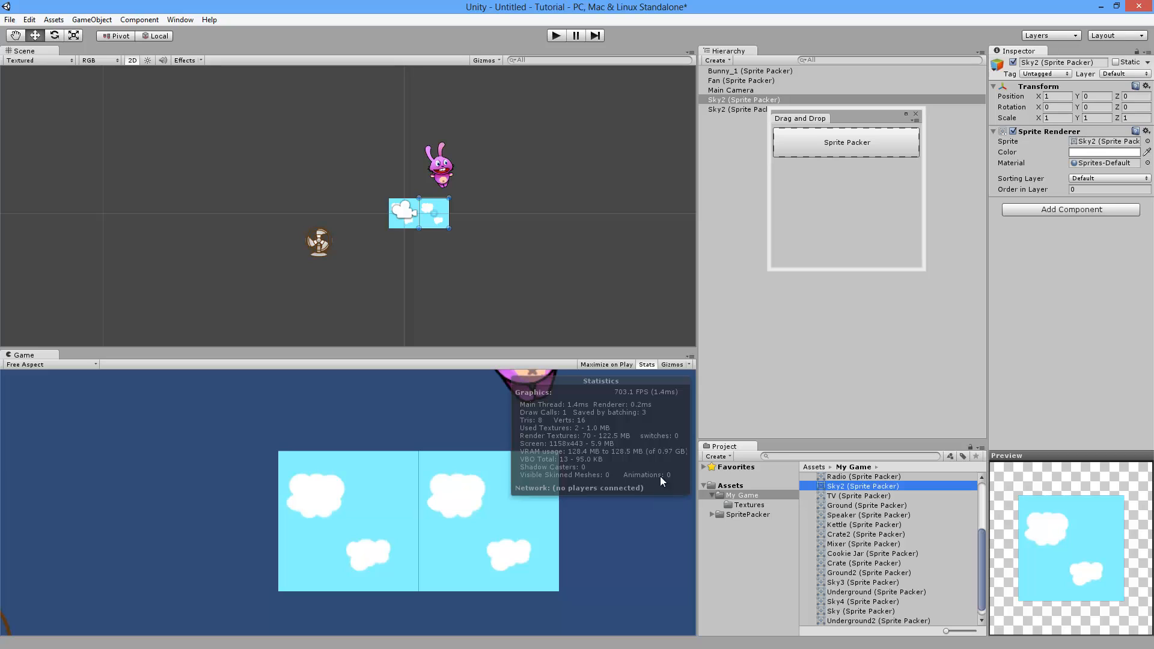
scroll(896, 539, "up", 5)
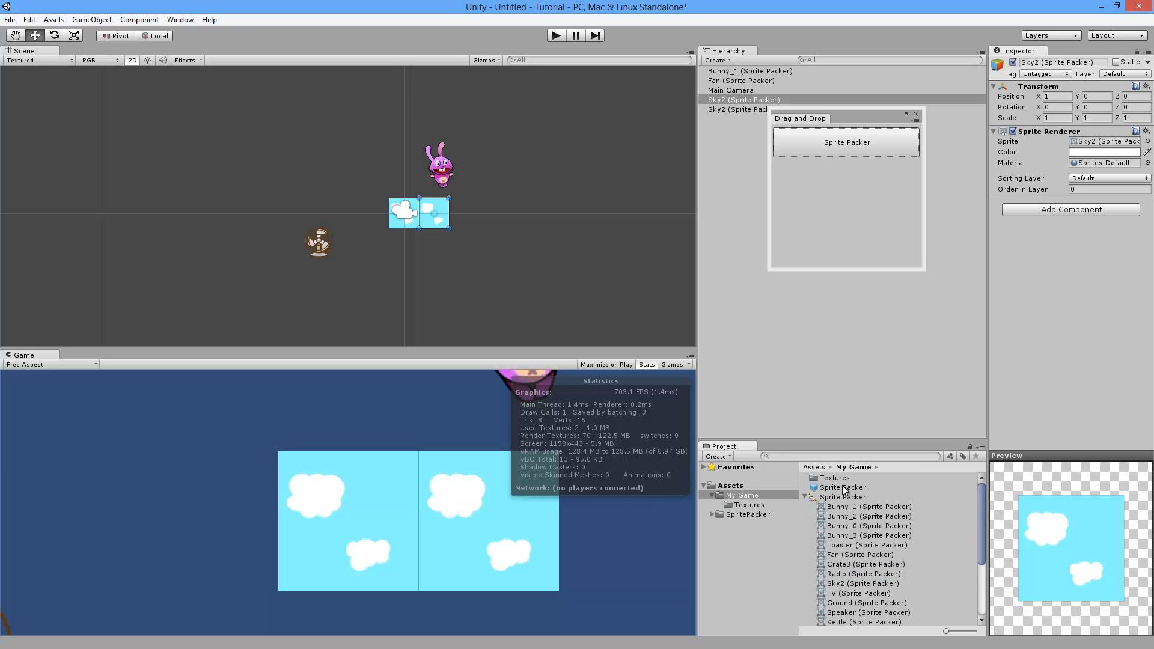
left_click(842, 487)
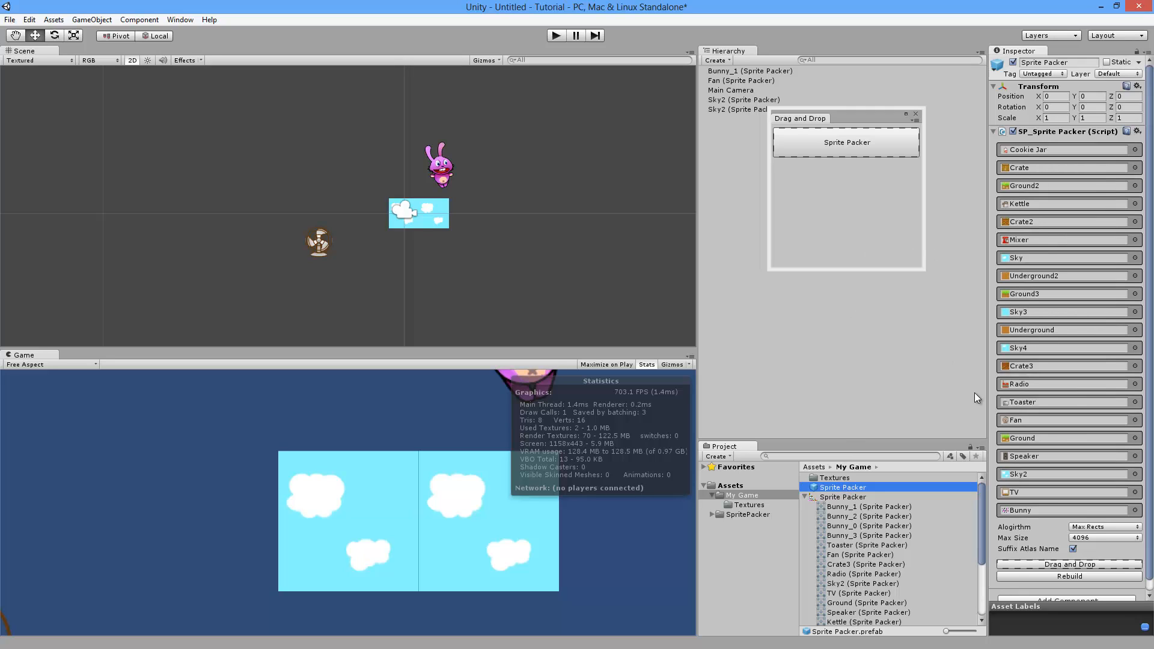
left_click(1036, 473)
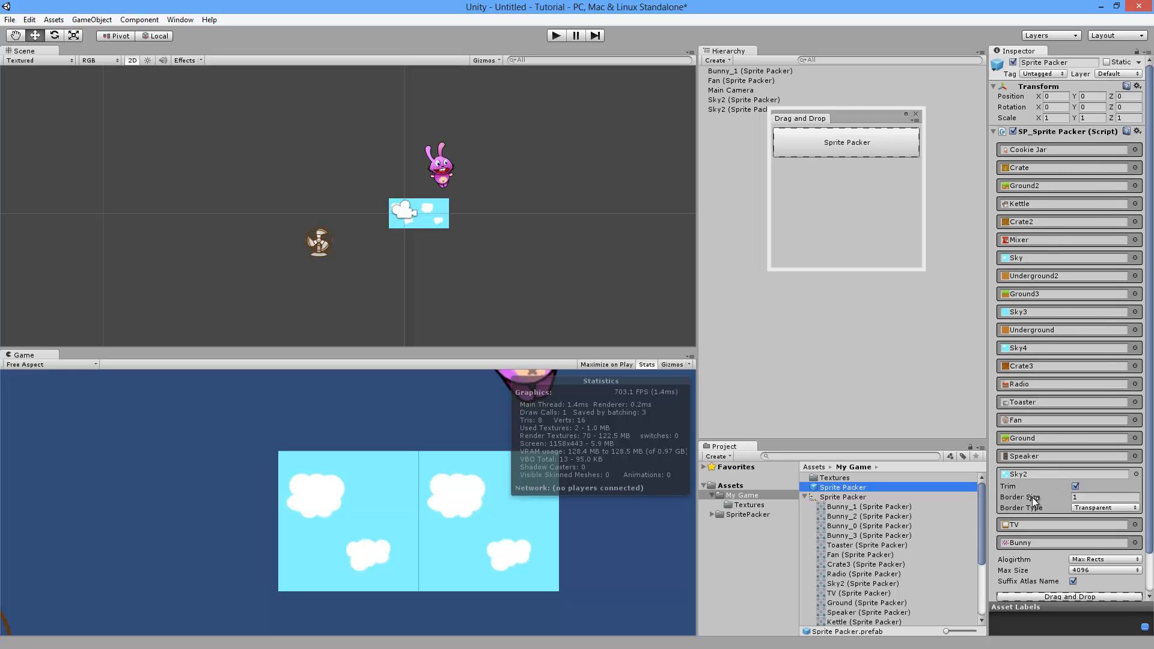
Step: Set Sky2's border type to Clamp, rebuild the atlas, and preview the rebuilt Sky2 sprite
left_click(1090, 507)
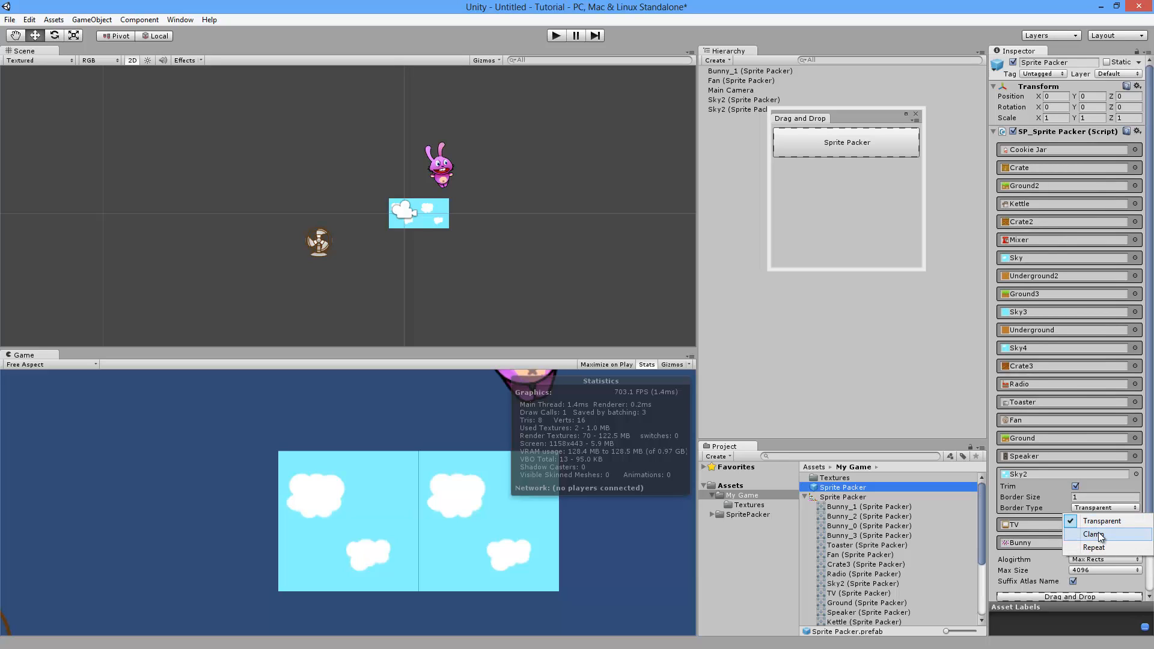
left_click(1100, 534)
scroll(1091, 559, "down", 2)
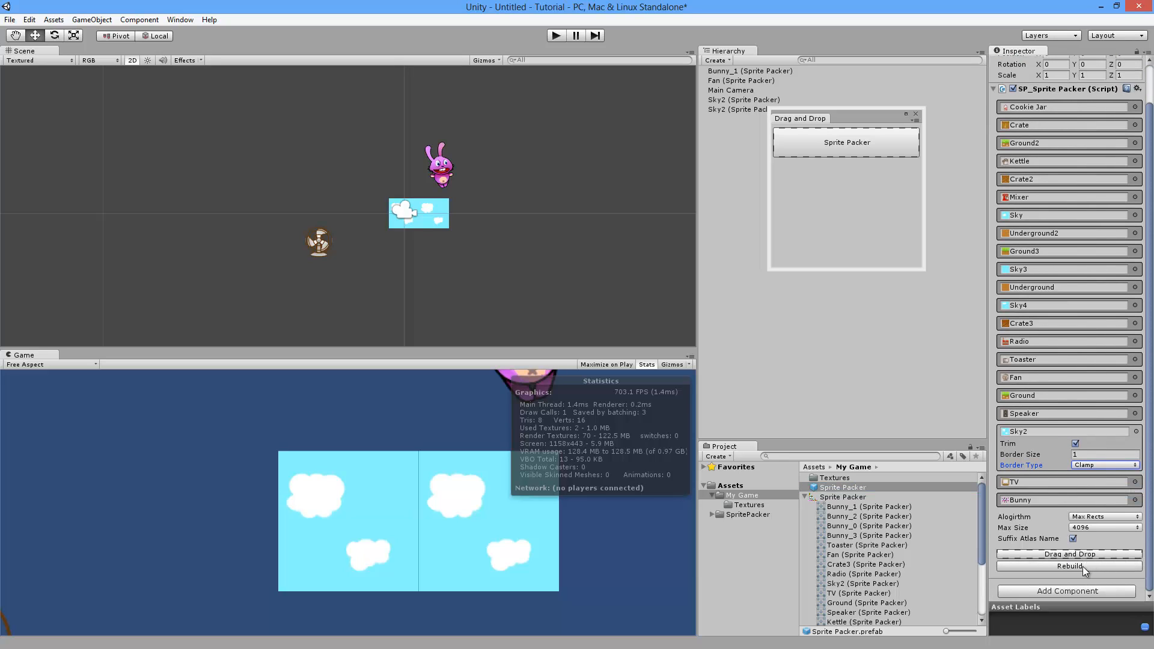
left_click(1083, 566)
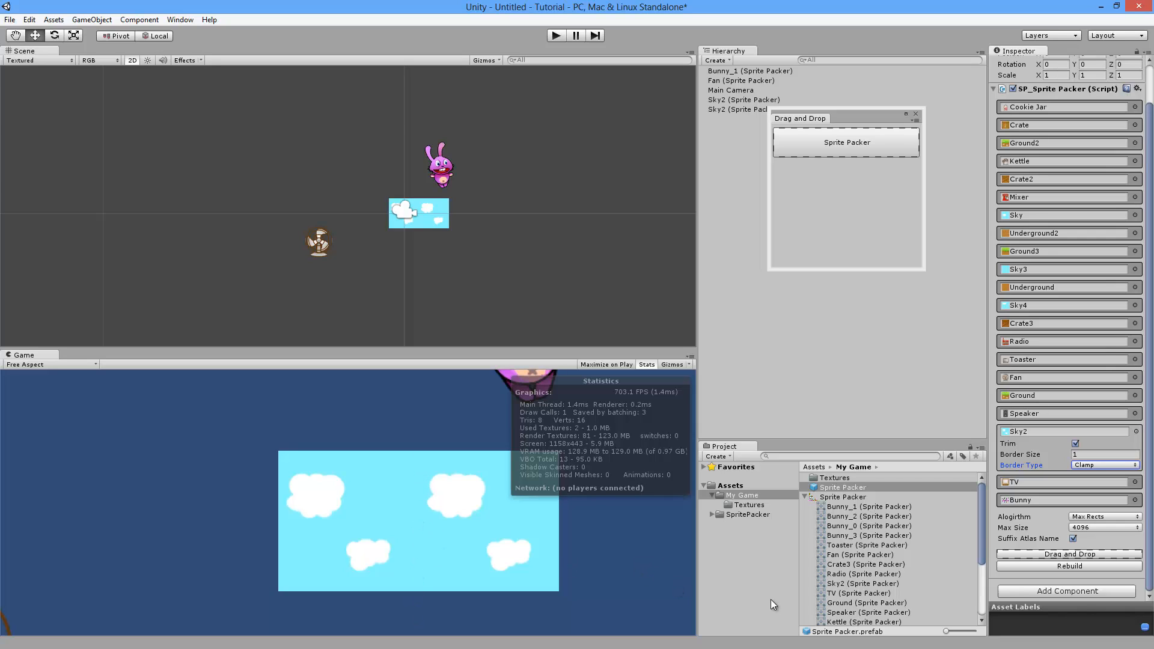
left_click_drag(982, 551, 953, 567)
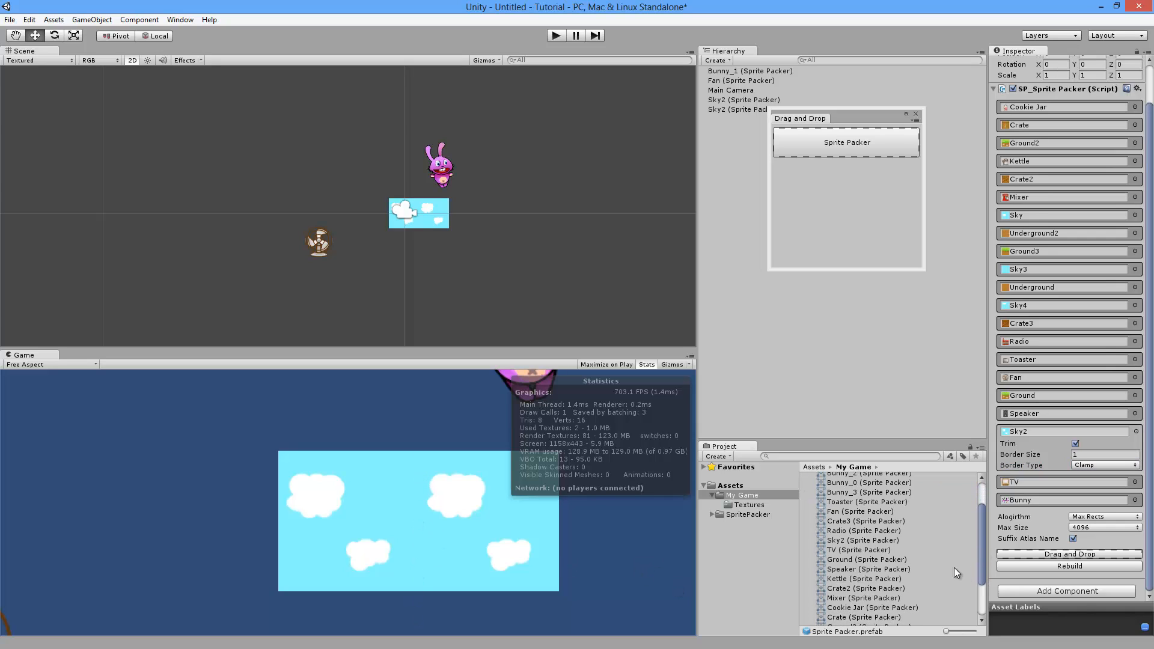
left_click(850, 540)
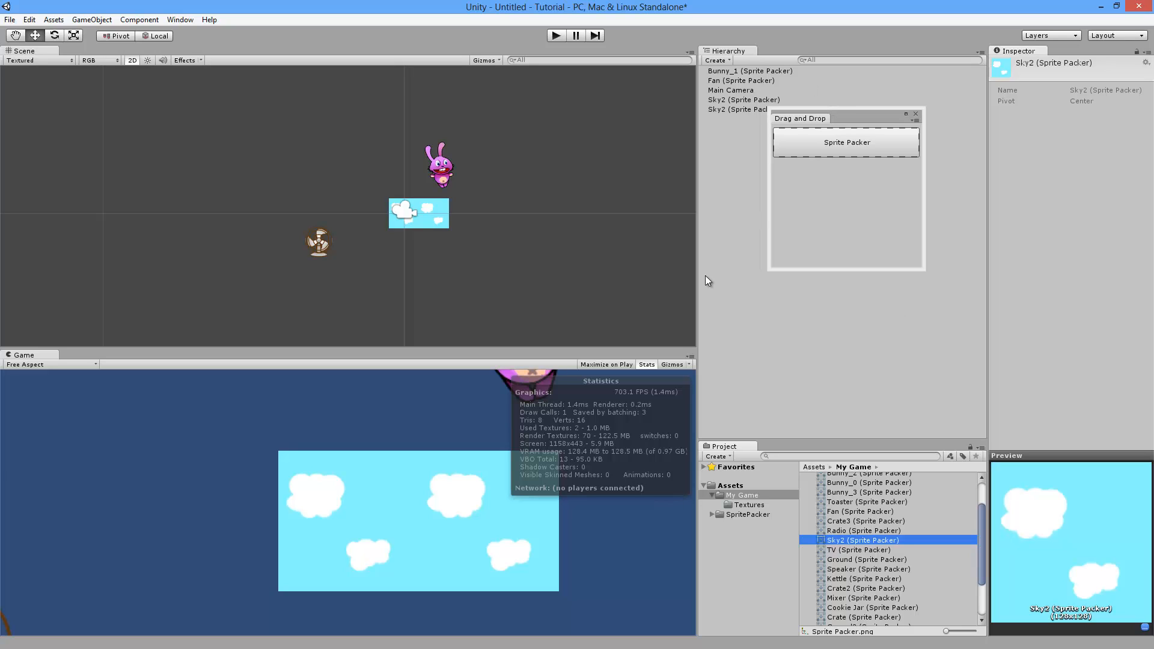
Step: Set the Sprite Packer's maximum atlas size to 512 and rebuild the atlas
scroll(911, 539, "up", 3)
left_click(841, 493)
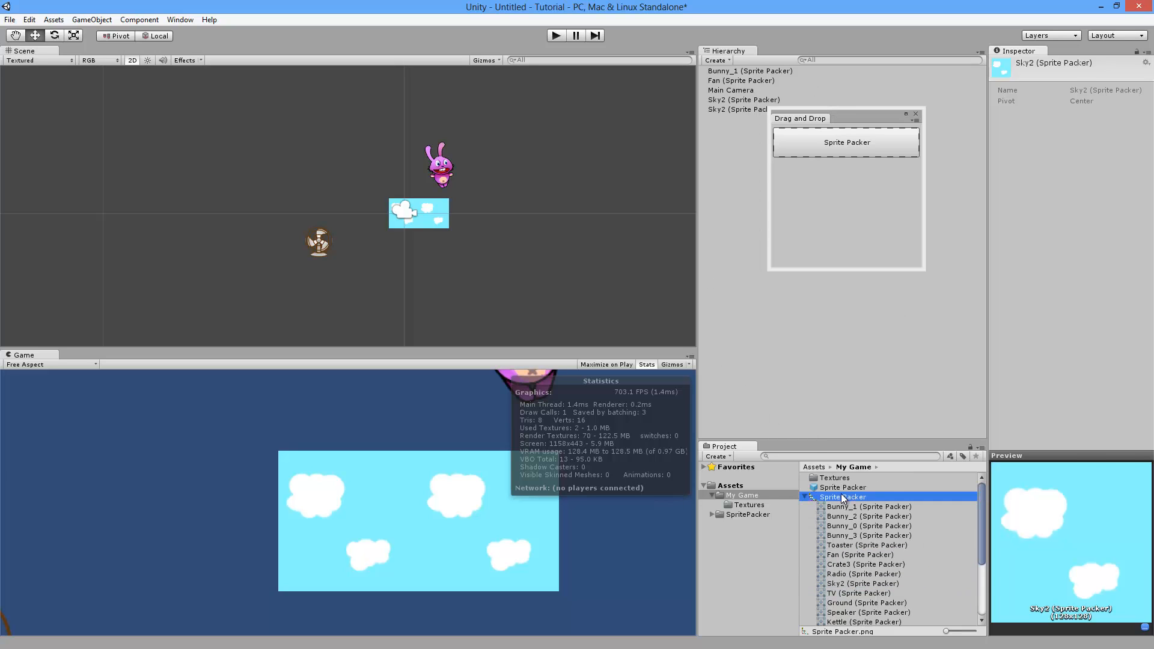
left_click(842, 488)
left_click(1058, 491)
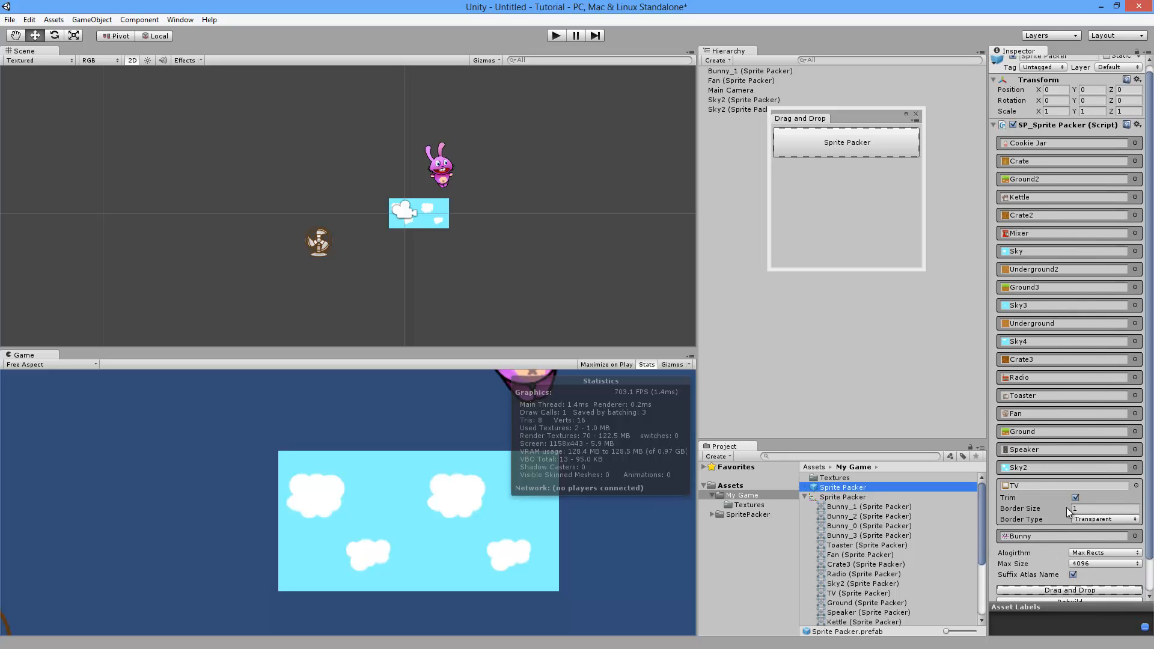
scroll(1059, 537, "down", 1)
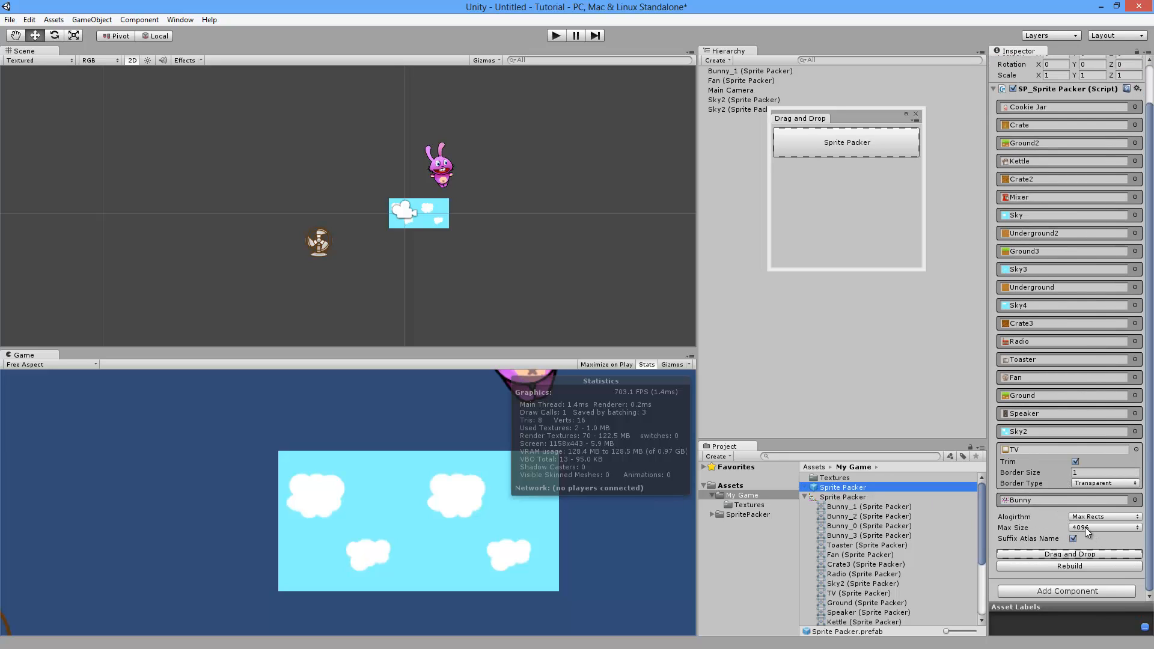
left_click(1084, 528)
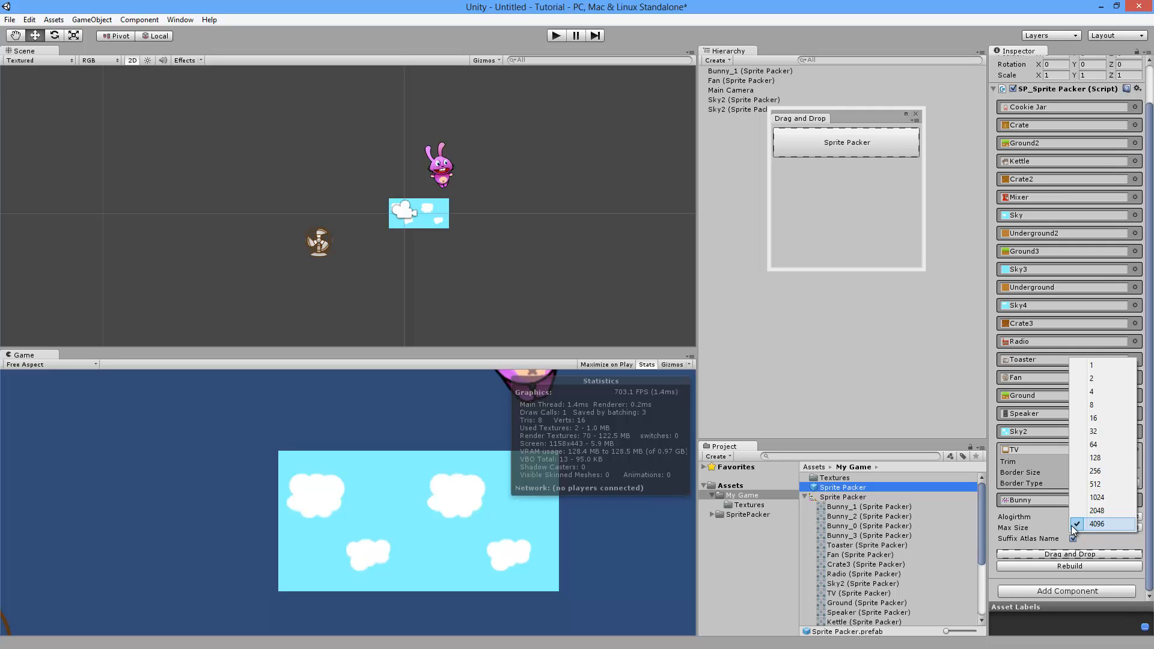
left_click(1095, 486)
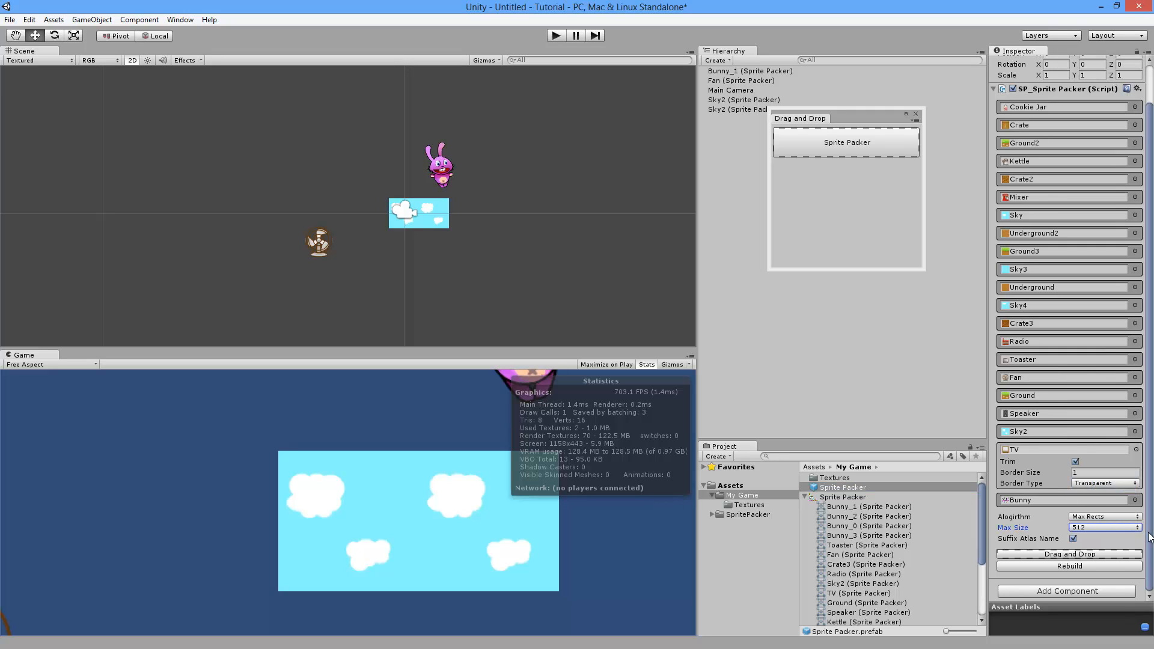
left_click(1071, 566)
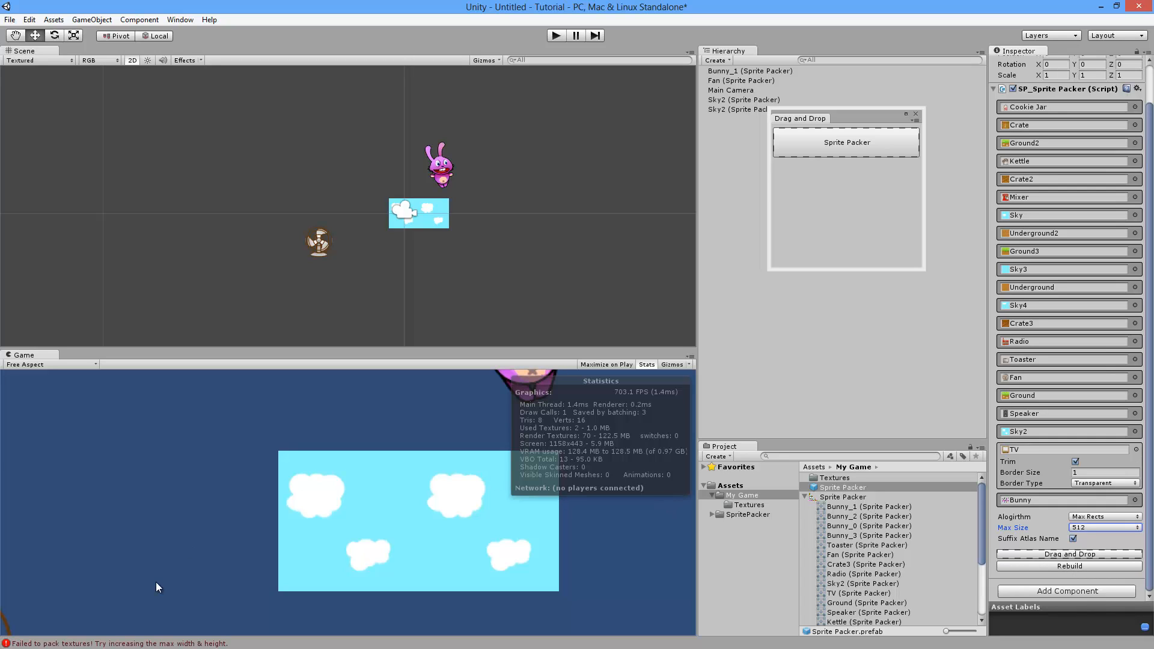
Step: Open the Console showing the packing error and move its window up and left
left_click(132, 644)
left_click_drag(411, 212, 448, 193)
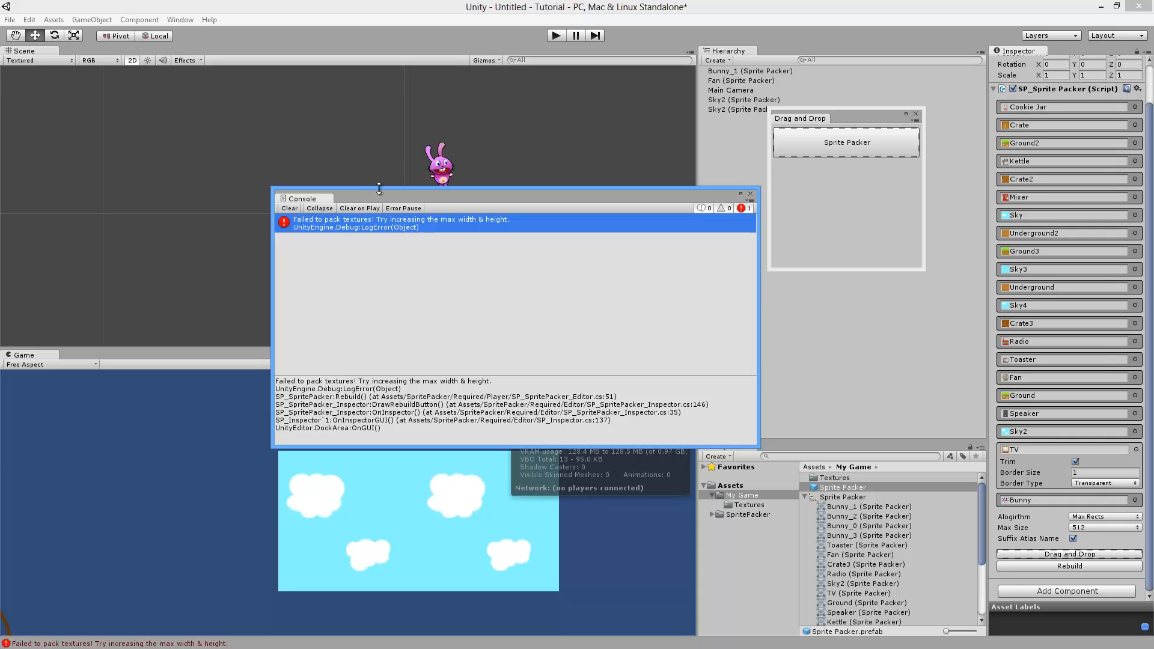
left_click_drag(378, 190, 282, 169)
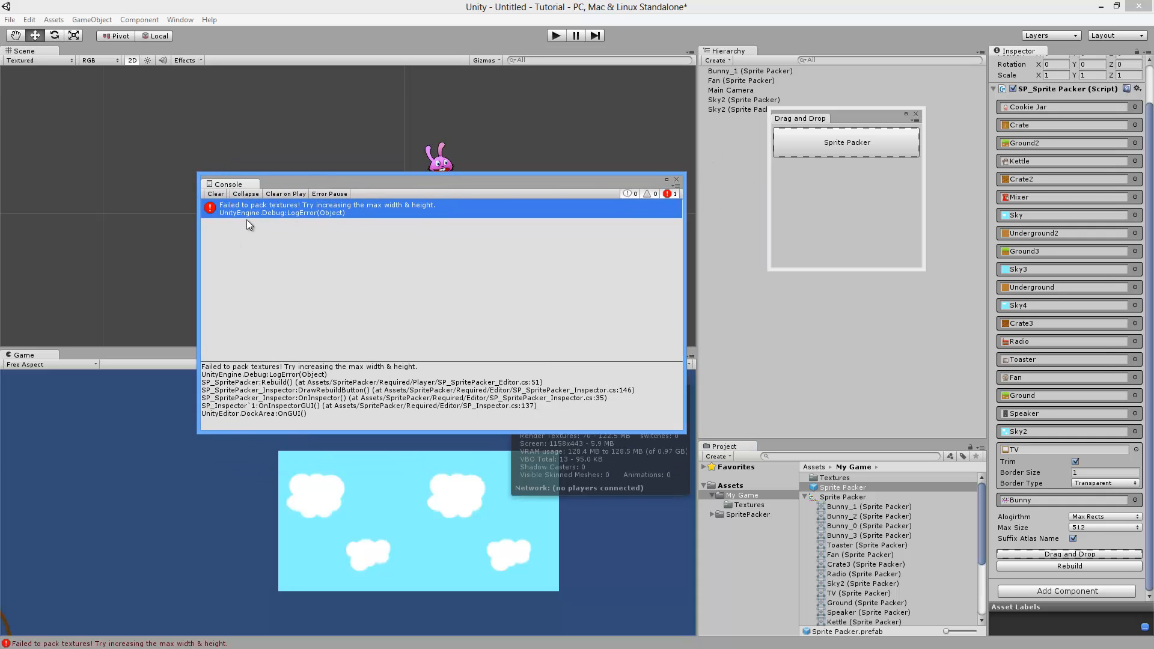
left_click(1022, 287)
scroll(1141, 270, "up", 2)
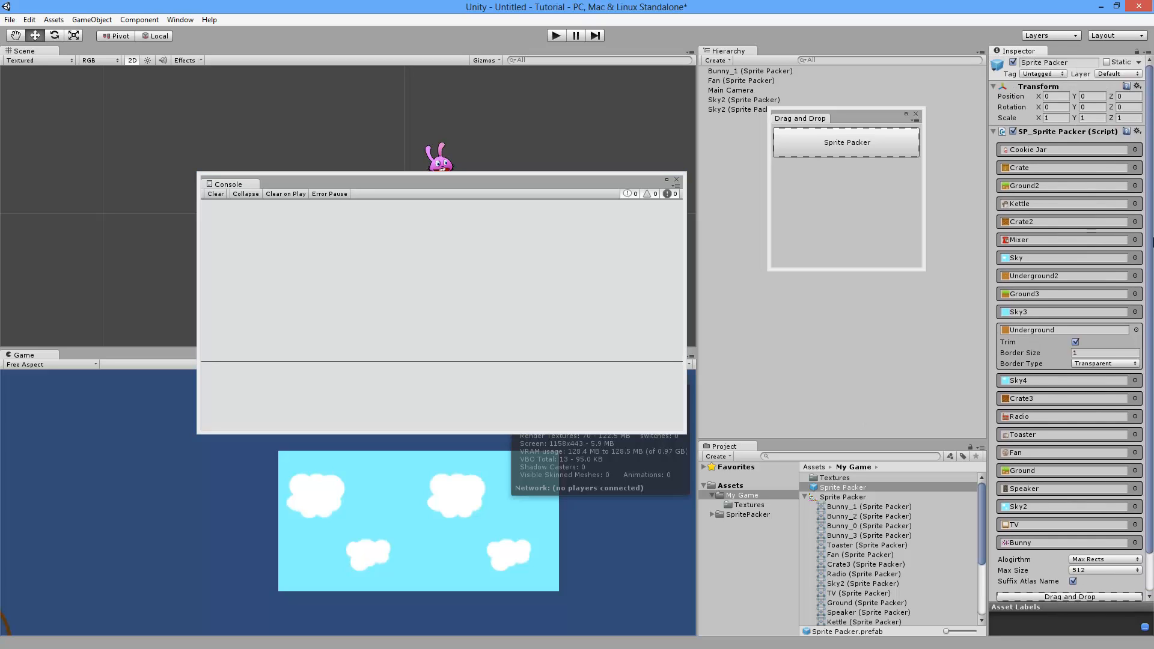
Step: Clear the Sprite Packer's Fan slot to None and rebuild the atlas
scroll(1127, 349, "down", 2)
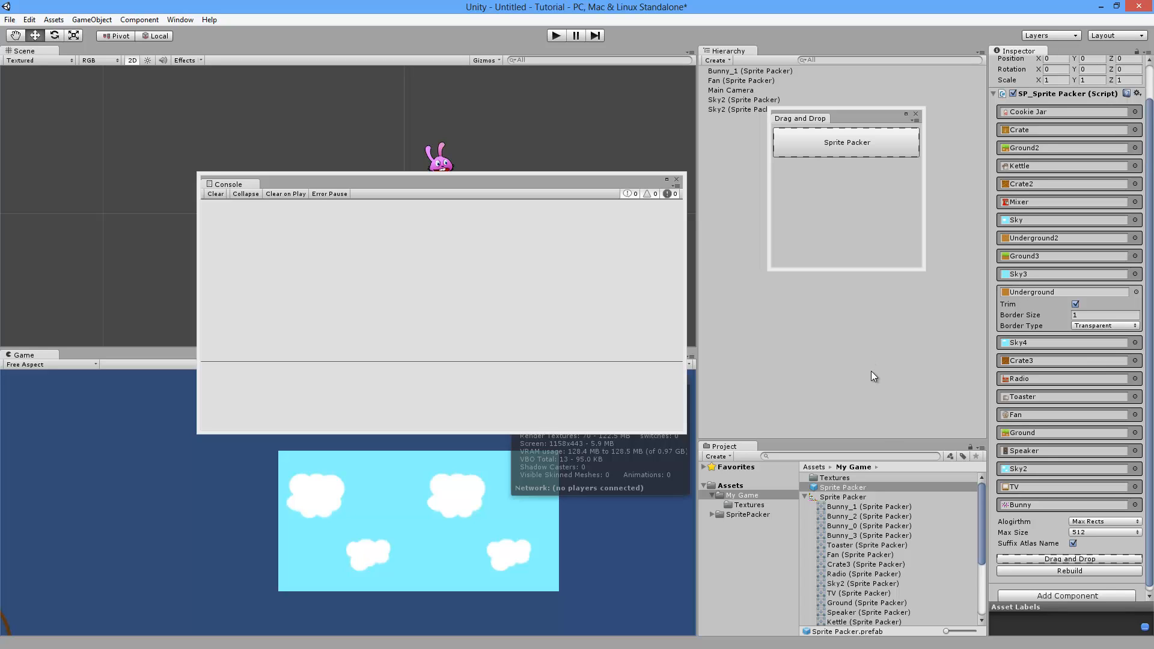
left_click(1069, 378)
scroll(1136, 348, "up", 1)
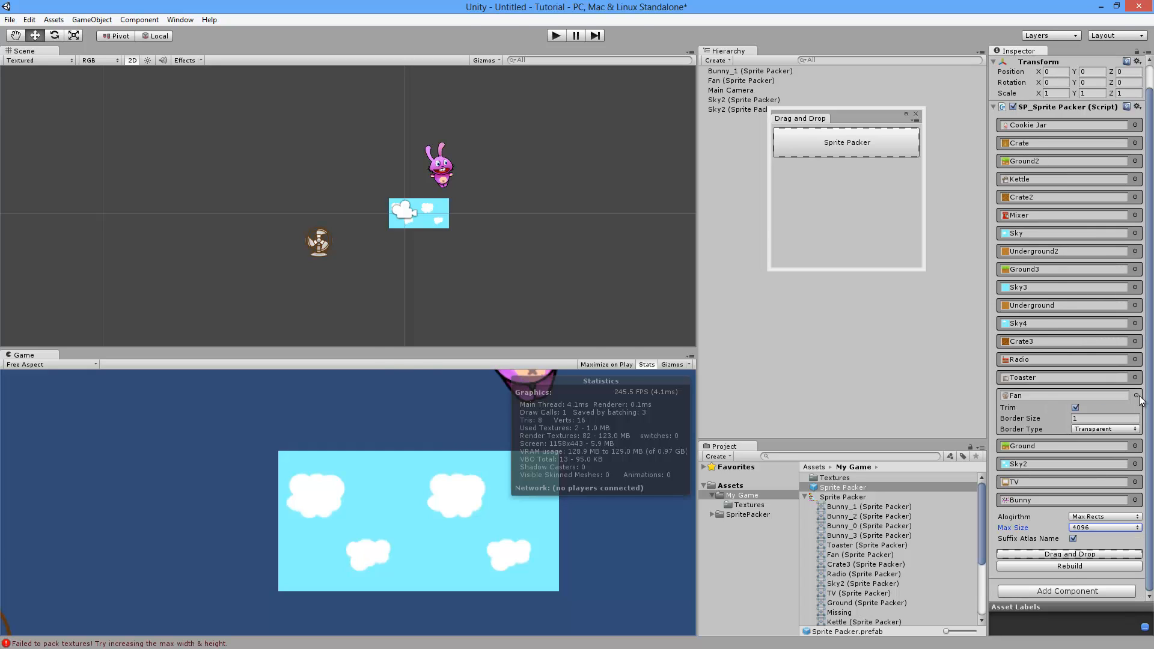
left_click(1136, 395)
left_click(420, 160)
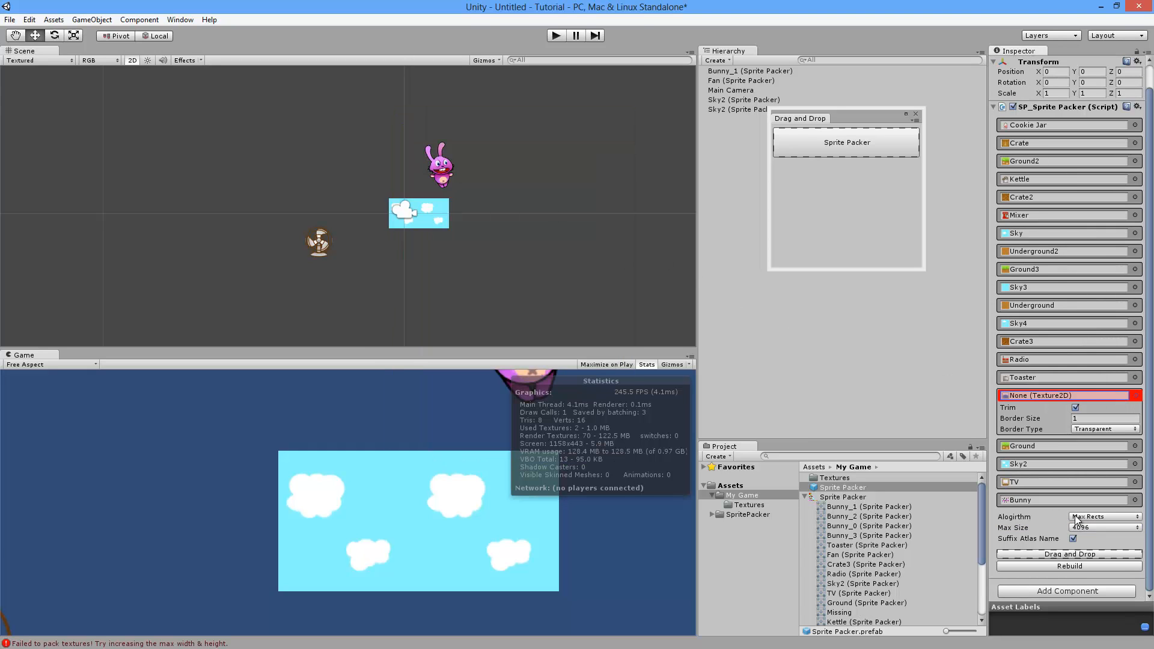
left_click(1067, 565)
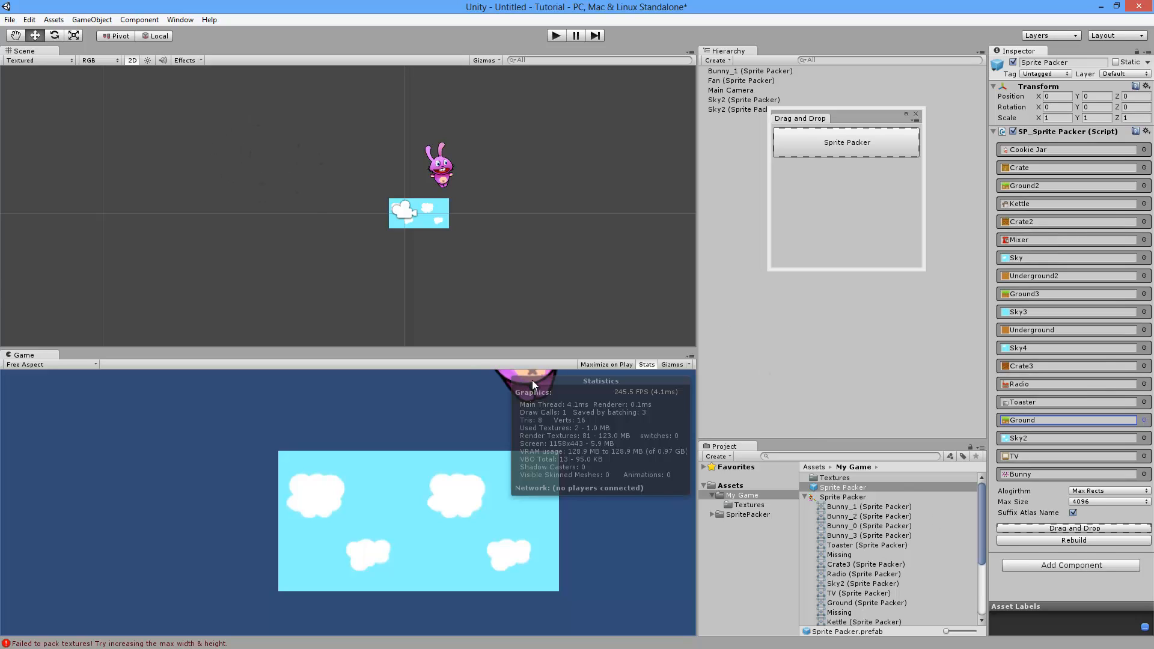
Step: Drag the Fan texture from the Textures folder into the Sprite Packer and rebuild
left_click(744, 503)
scroll(841, 533, "down", 3)
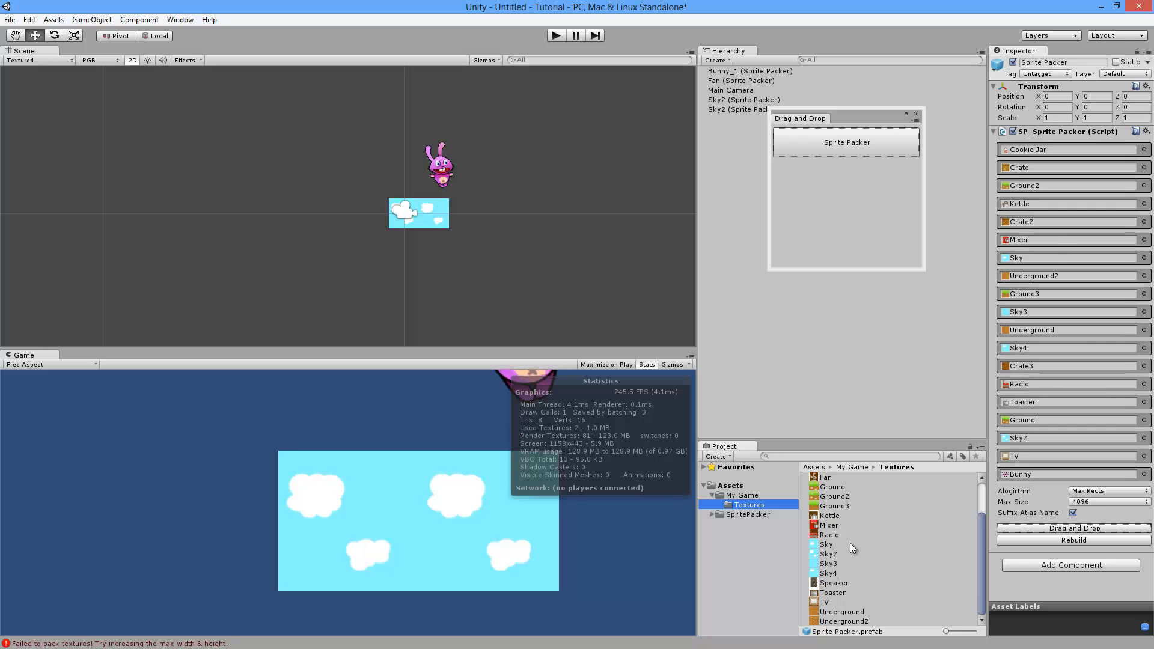
scroll(850, 542, "up", 3)
left_click_drag(826, 529, 1075, 532)
left_click(1074, 559)
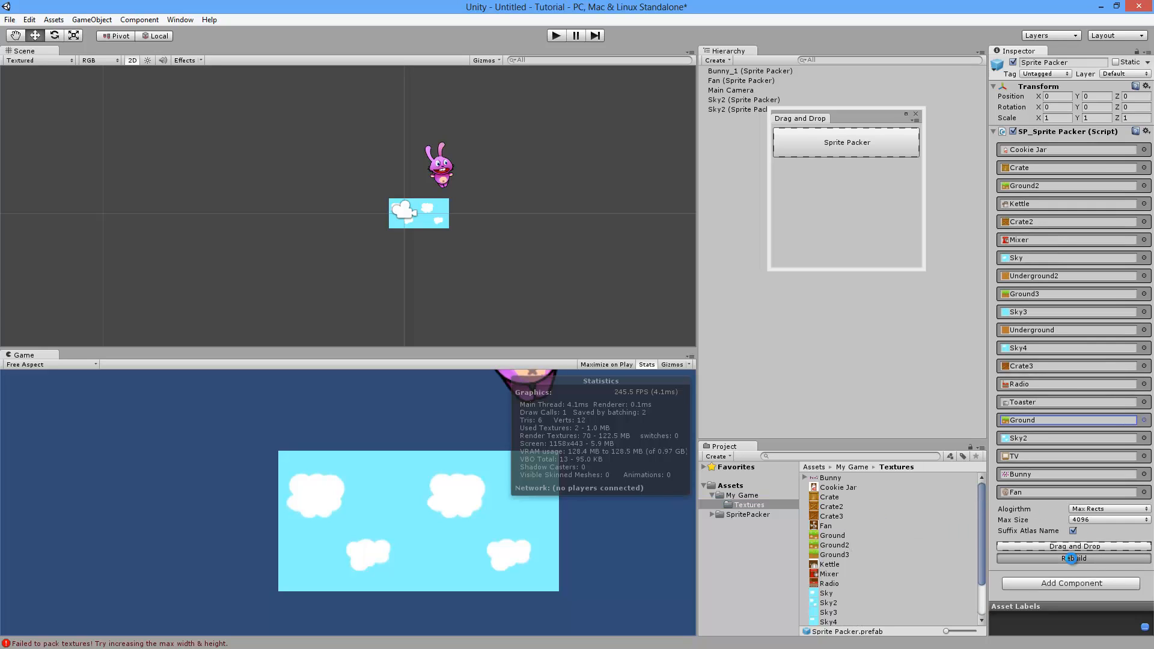